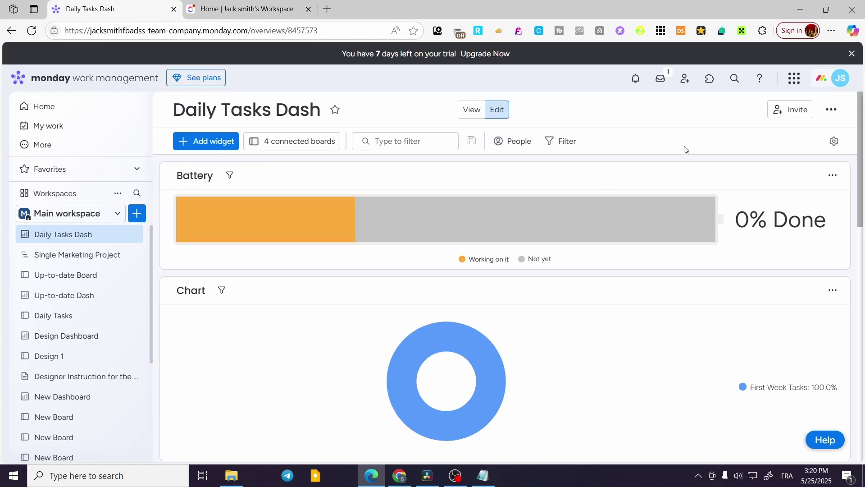
# Go to the home page and look through the recently visited boards, update feed and workspaces.
pyautogui.click(83, 109)
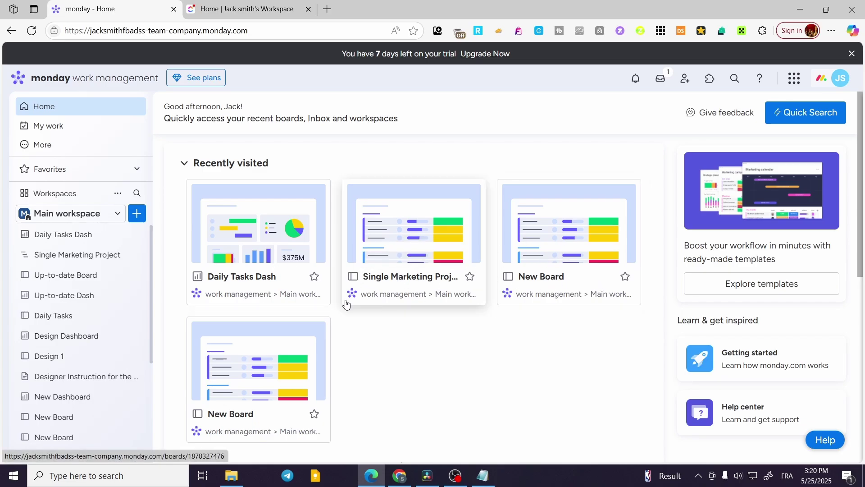
pyautogui.scroll(-5, 392, 295)
pyautogui.scroll(5, 394, 302)
pyautogui.scroll(-5, 393, 302)
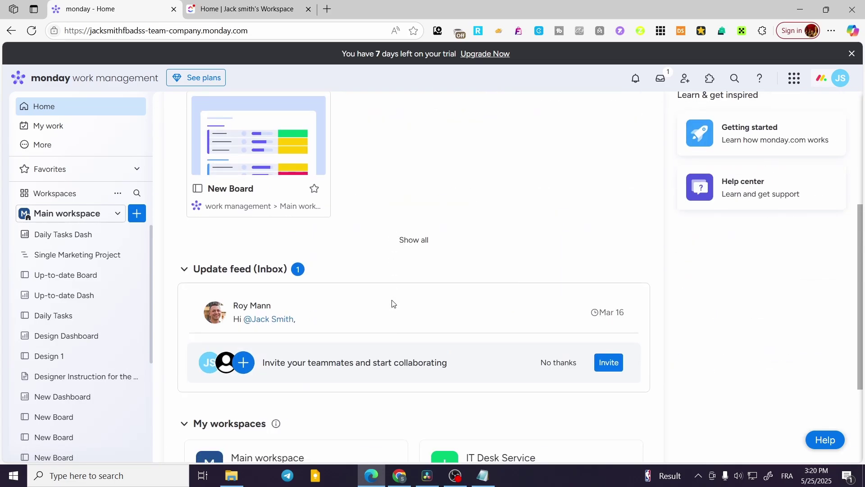
pyautogui.scroll(5, 435, 294)
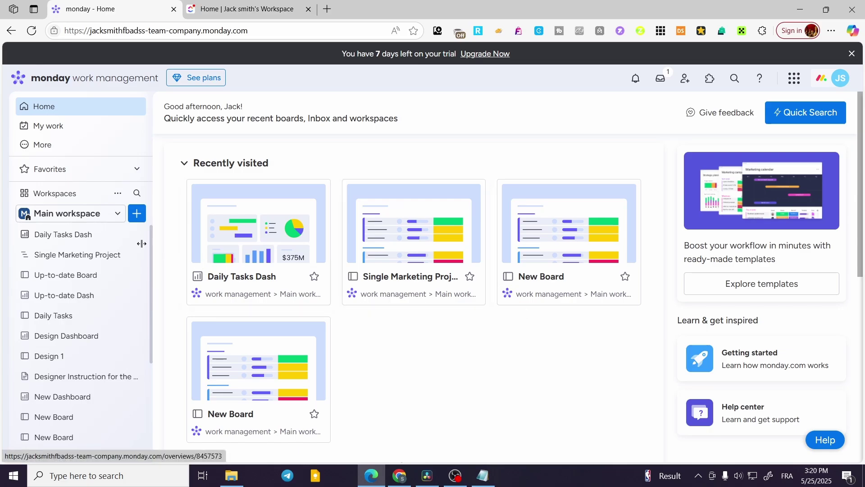
# Examine the list of available workspaces and the types of items that can be added to the Main workspace.
pyautogui.click(59, 214)
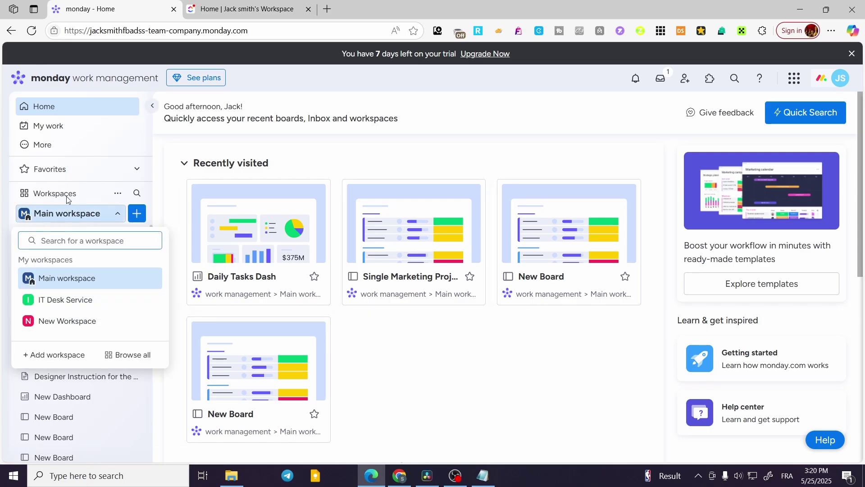
pyautogui.click(136, 214)
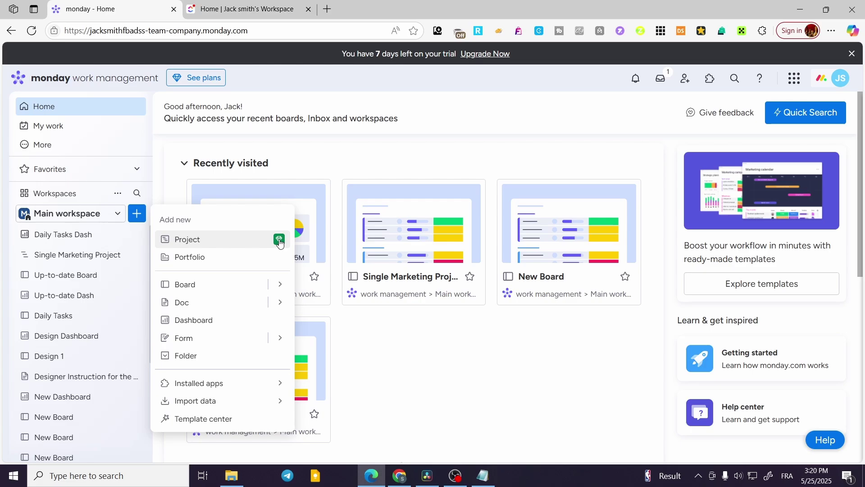
pyautogui.click(88, 213)
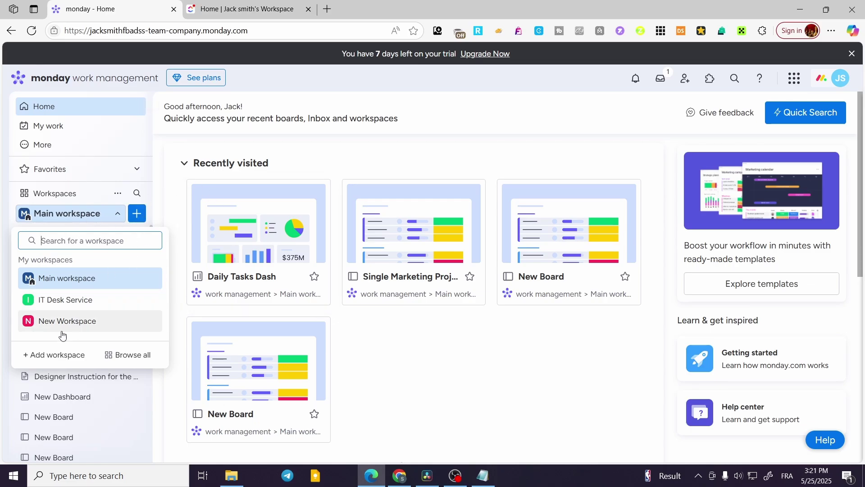
pyautogui.click(30, 355)
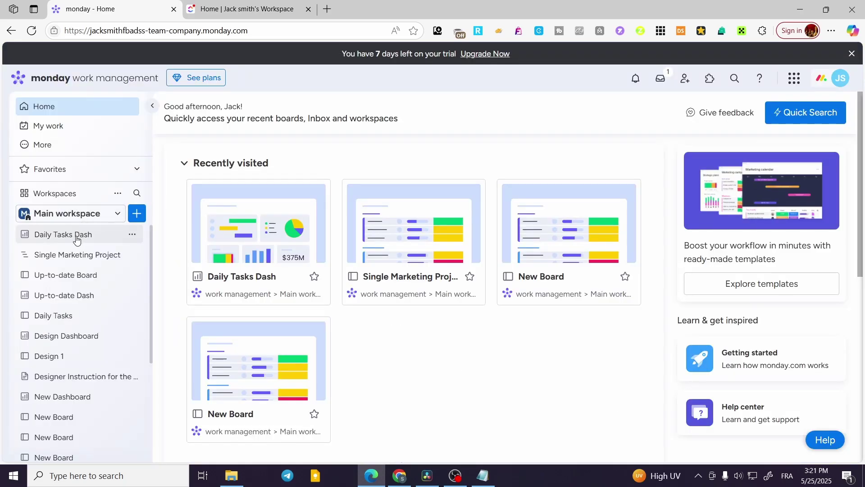
pyautogui.click(137, 215)
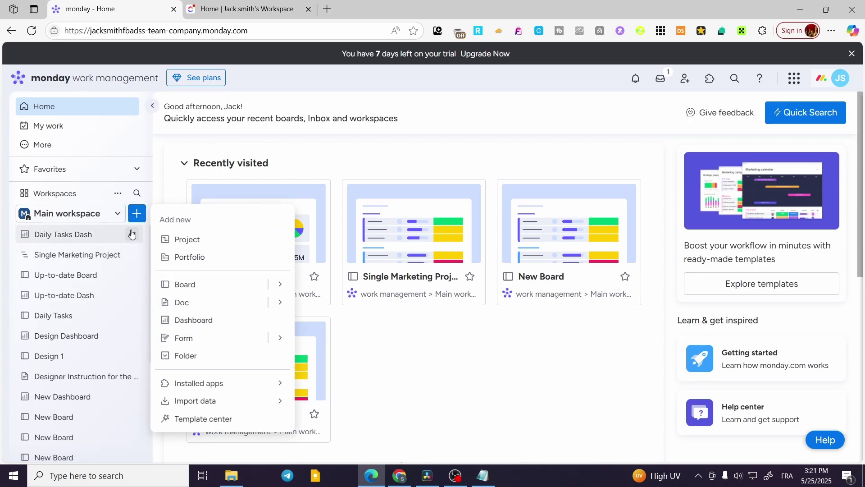
pyautogui.click(137, 214)
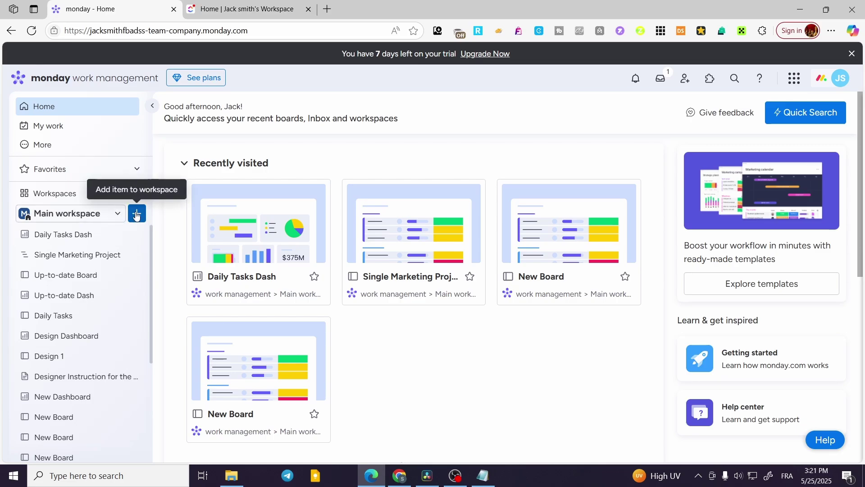
# Start a board from a template and look through the recommended templates and the template categories.
pyautogui.click(137, 215)
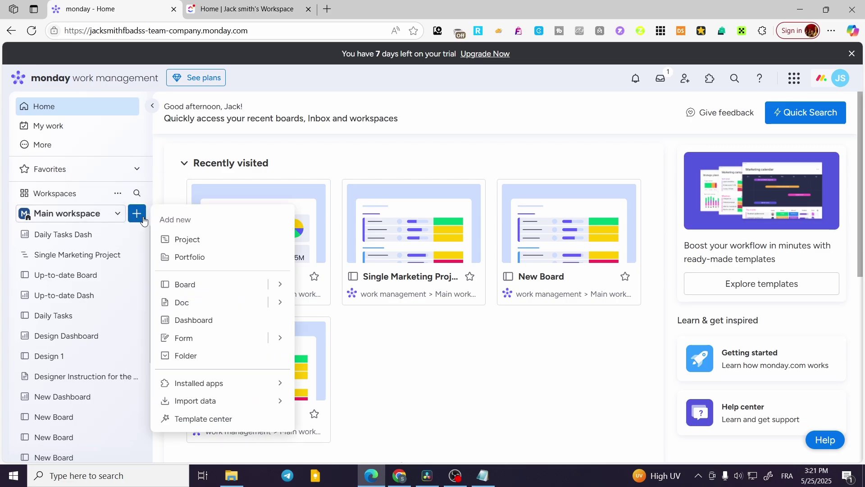
pyautogui.moveTo(280, 285)
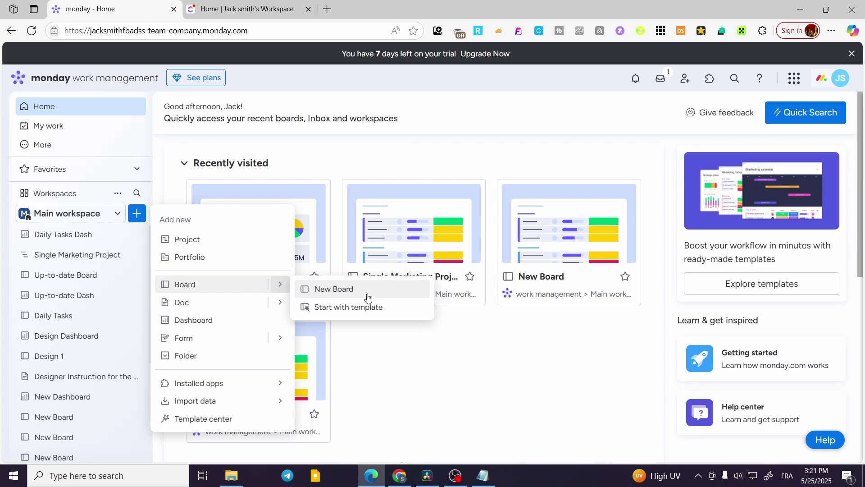
pyautogui.click(361, 313)
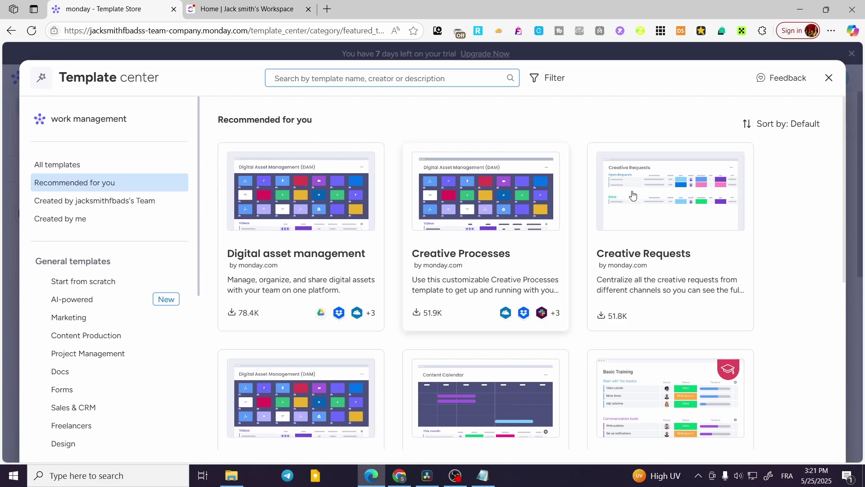
pyautogui.scroll(-3, 742, 262)
pyautogui.scroll(3, 458, 290)
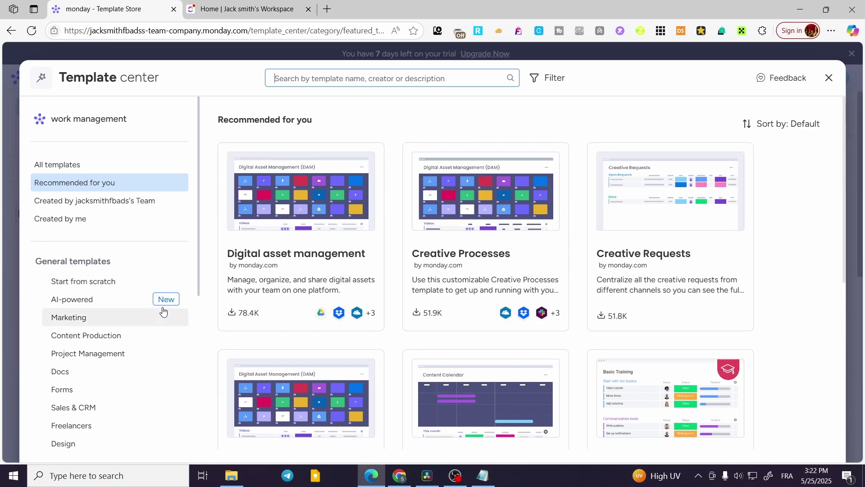
pyautogui.scroll(-1, 158, 315)
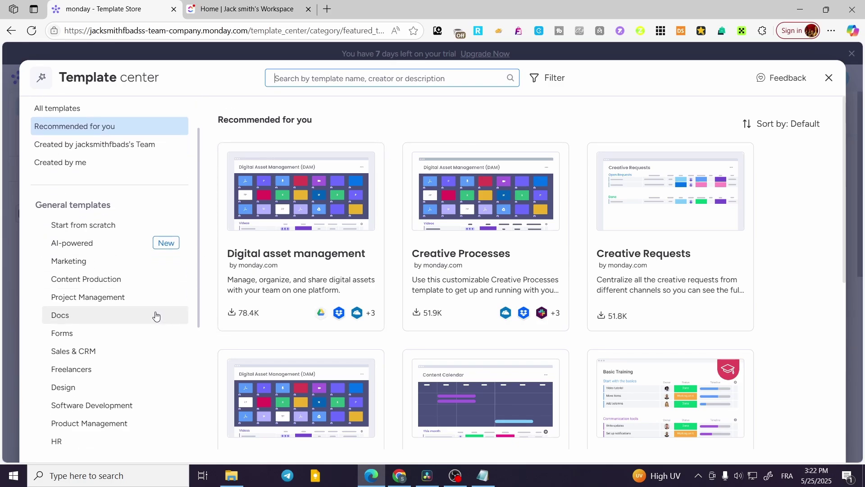
pyautogui.scroll(1, 156, 315)
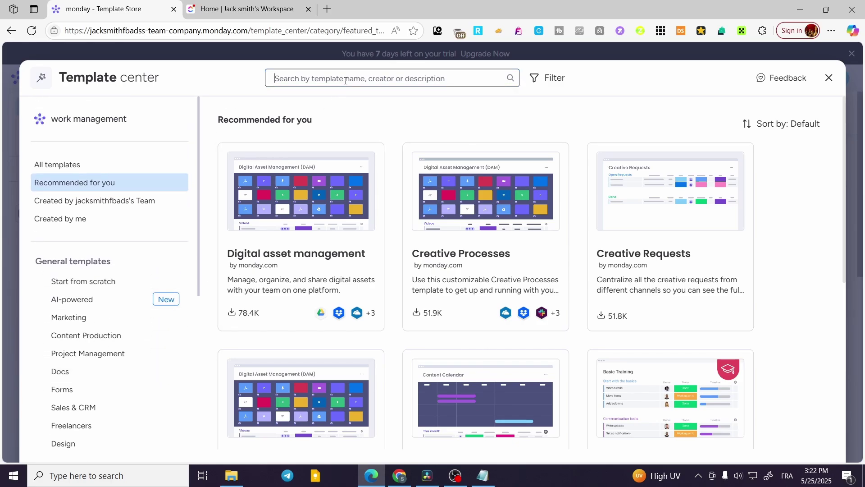
# Search the template center for "task" and look through the matching templates.
pyautogui.write('tas')
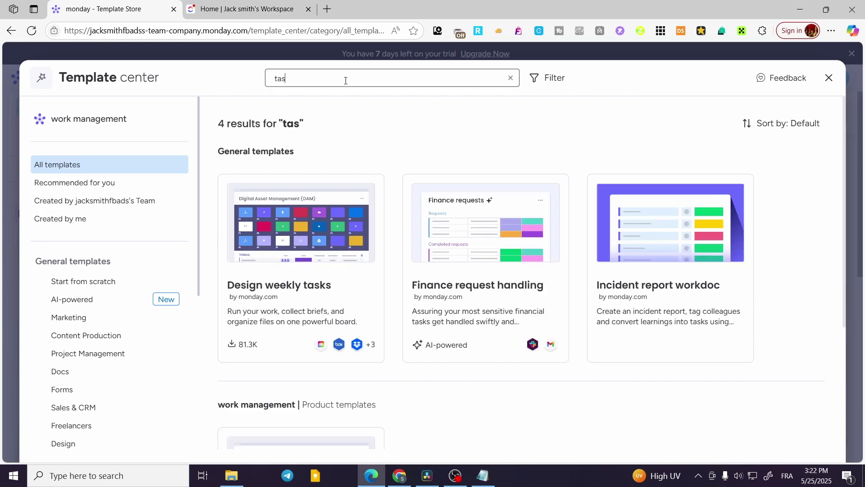
pyautogui.write('j')
pyautogui.press('BackSpace')
pyautogui.write('k')
pyautogui.scroll(-3, 785, 221)
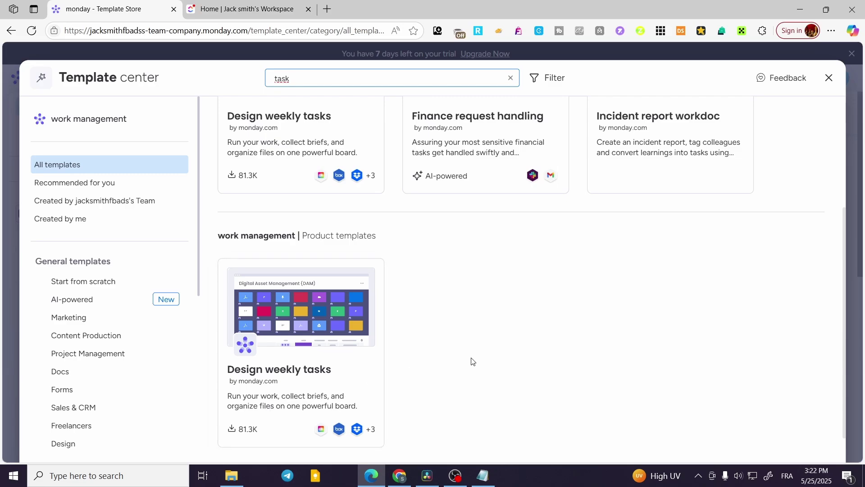
pyautogui.scroll(3, 247, 372)
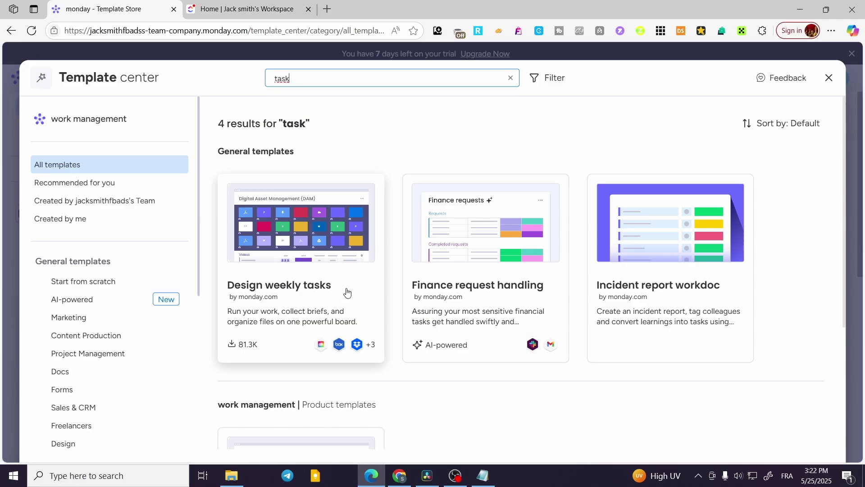
pyautogui.scroll(-2, 345, 281)
pyautogui.scroll(-2, 344, 280)
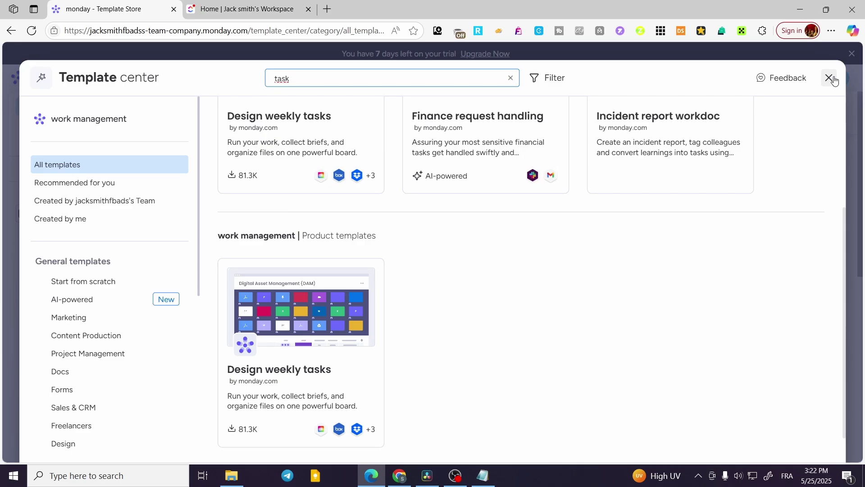
# Browse the Marketing templates and use the Email marketing template in the workspace.
pyautogui.click(103, 325)
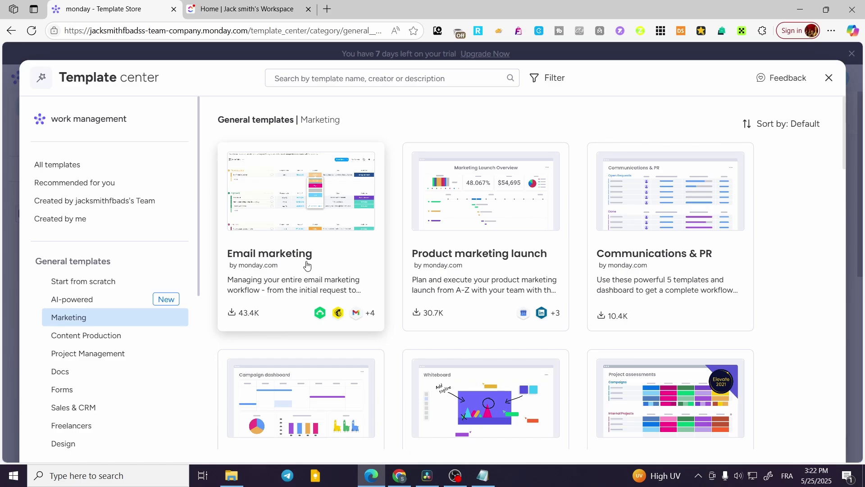
pyautogui.scroll(-3, 555, 230)
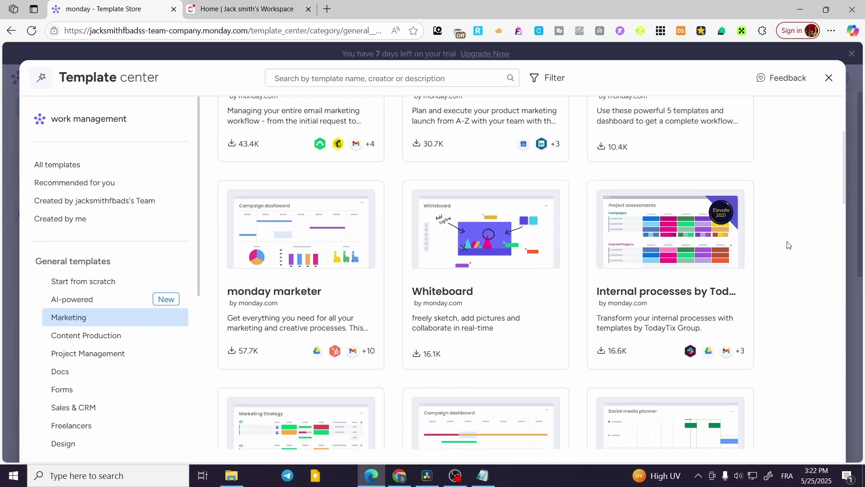
pyautogui.scroll(3, 789, 245)
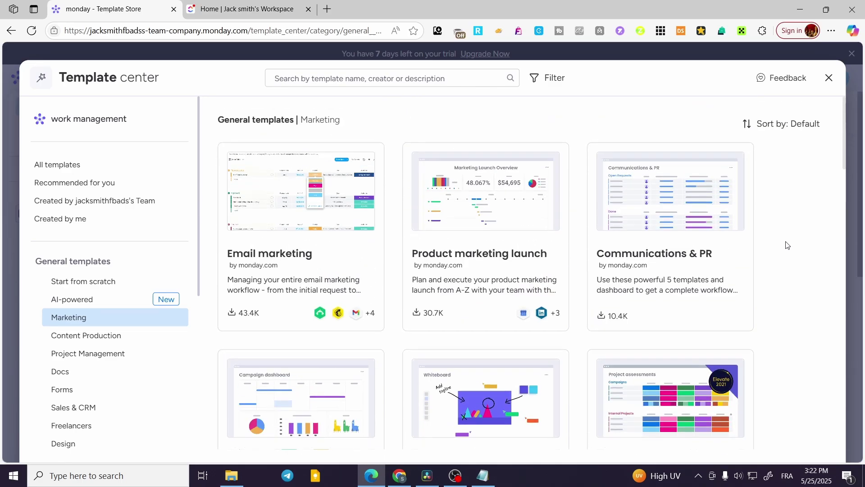
pyautogui.click(283, 209)
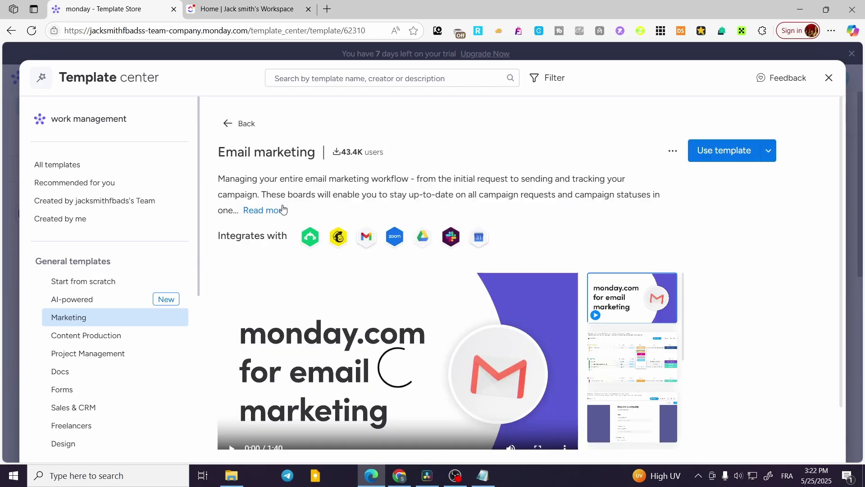
pyautogui.click(744, 165)
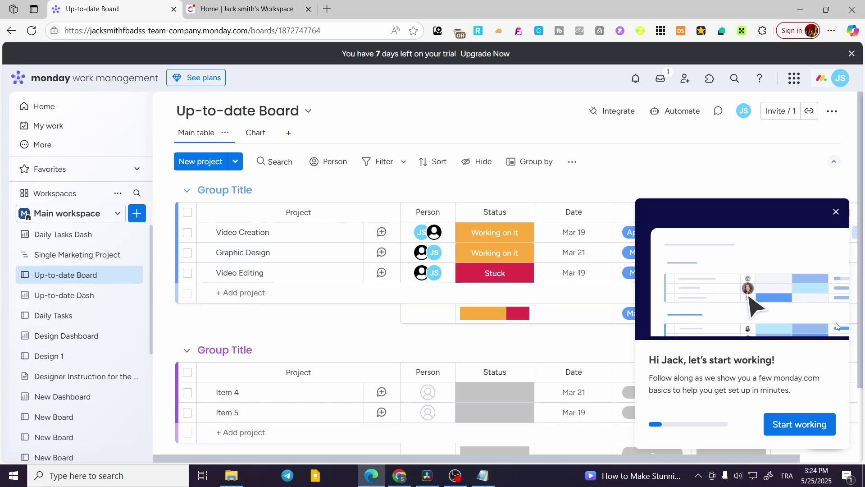
# Dismiss the getting-started tip, view the Video Creation item's updates and view options on the Up-to-date Board, and close the item.
pyautogui.click(836, 212)
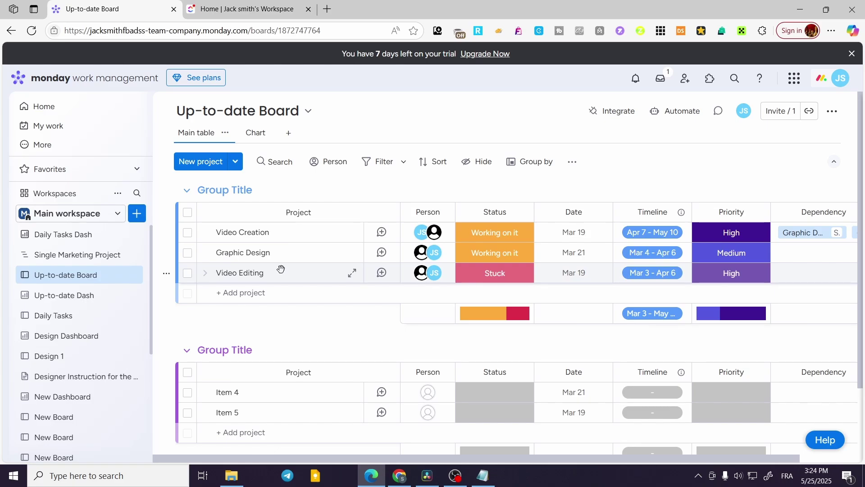
pyautogui.click(292, 233)
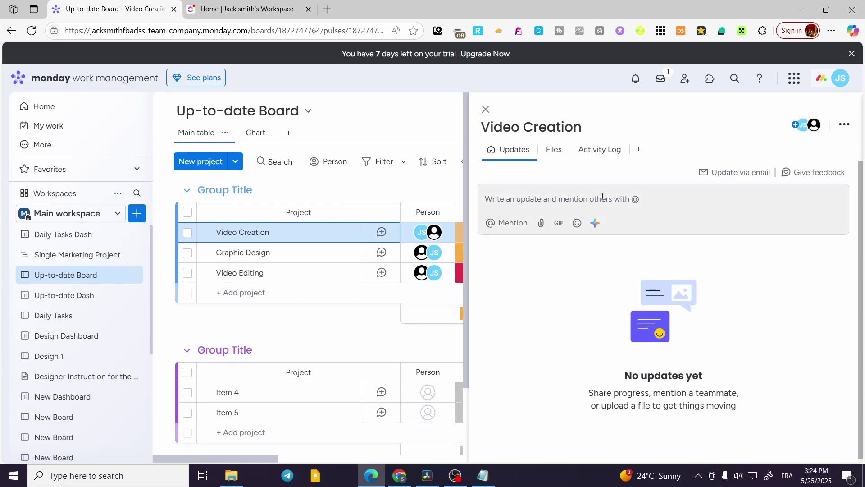
pyautogui.click(527, 151)
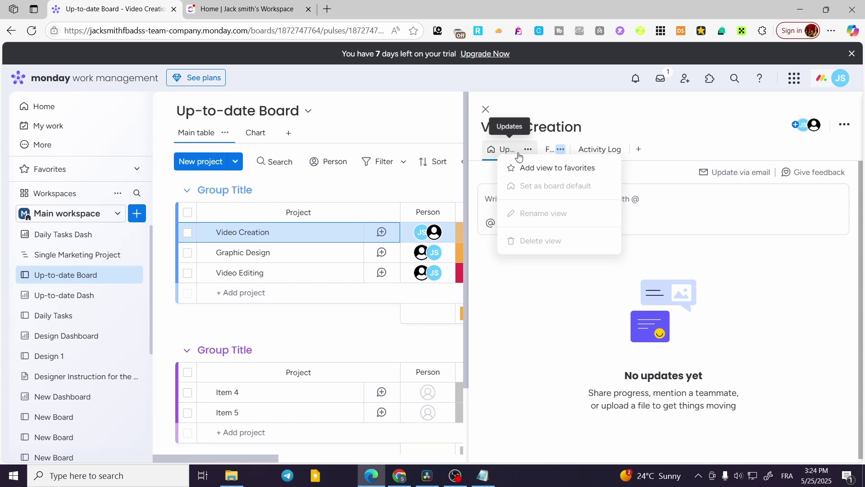
pyautogui.click(688, 173)
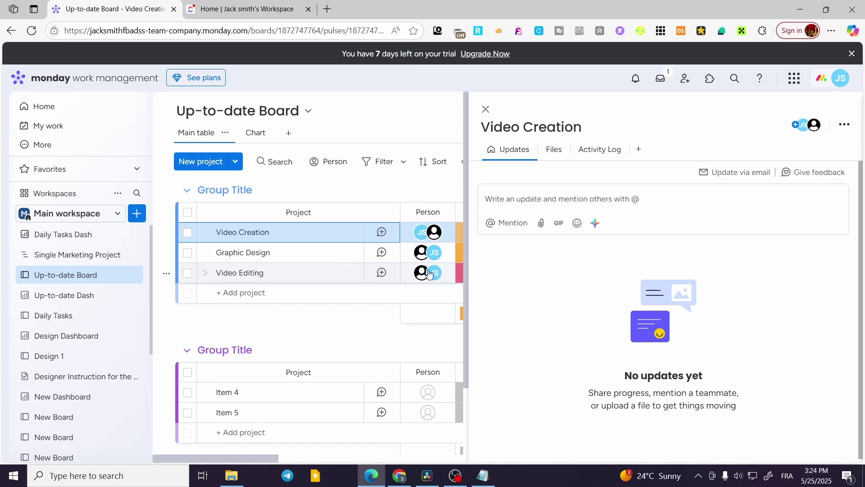
pyautogui.click(486, 110)
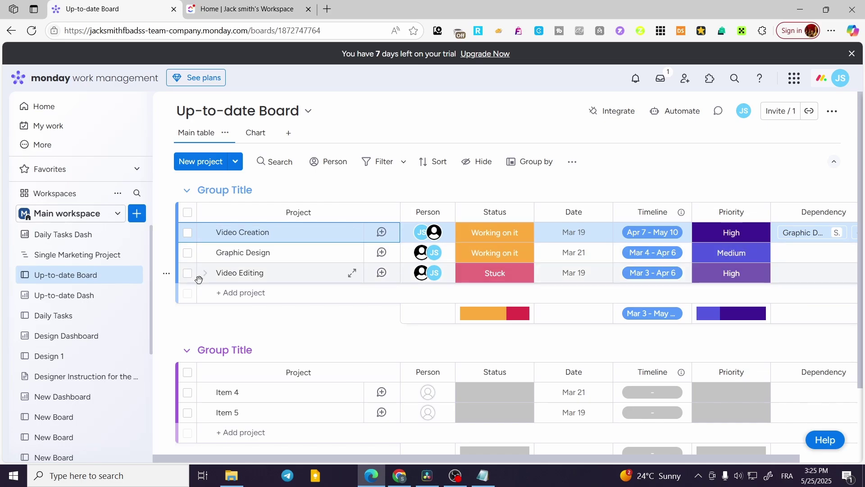
# Create a board named New Board in the Main workspace with Main privacy, managing Tasks.
pyautogui.click(138, 214)
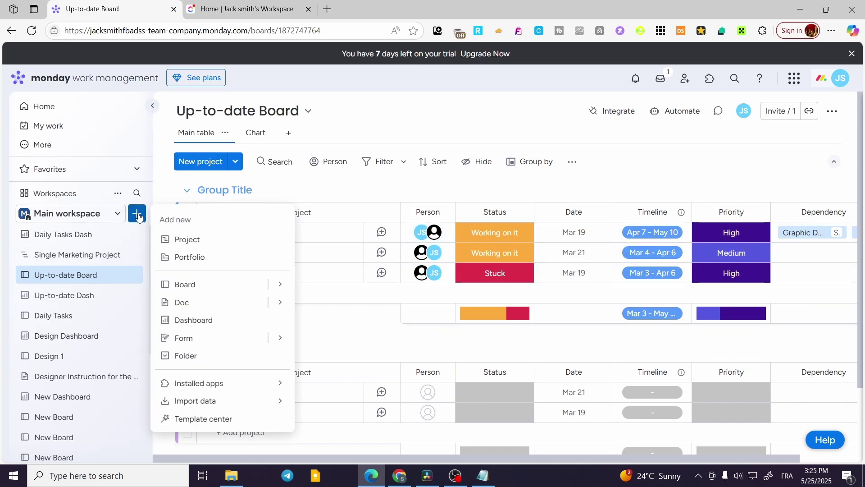
pyautogui.moveTo(237, 289)
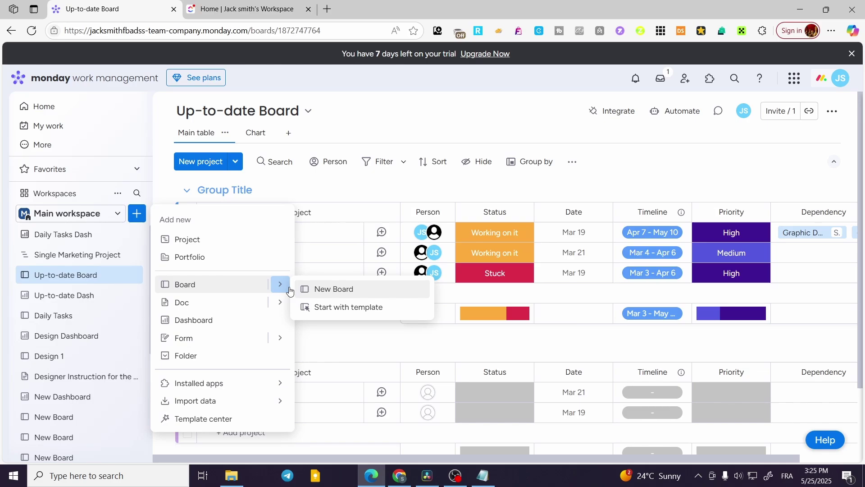
pyautogui.click(317, 288)
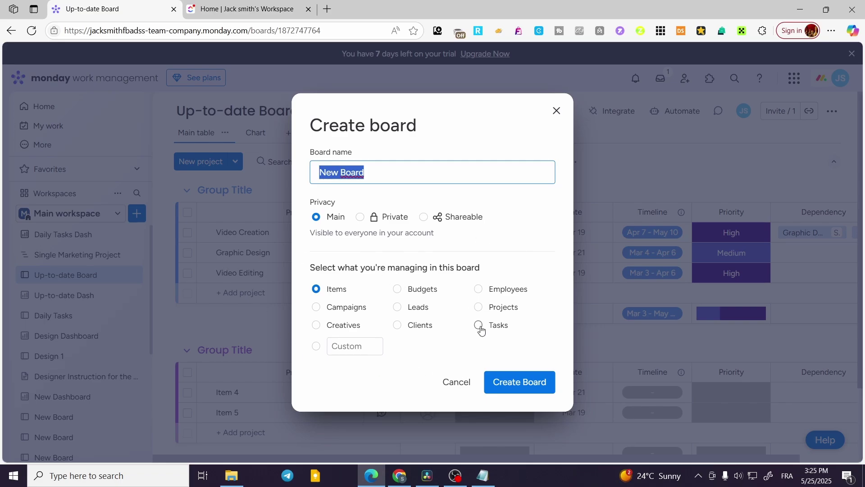
pyautogui.click(503, 326)
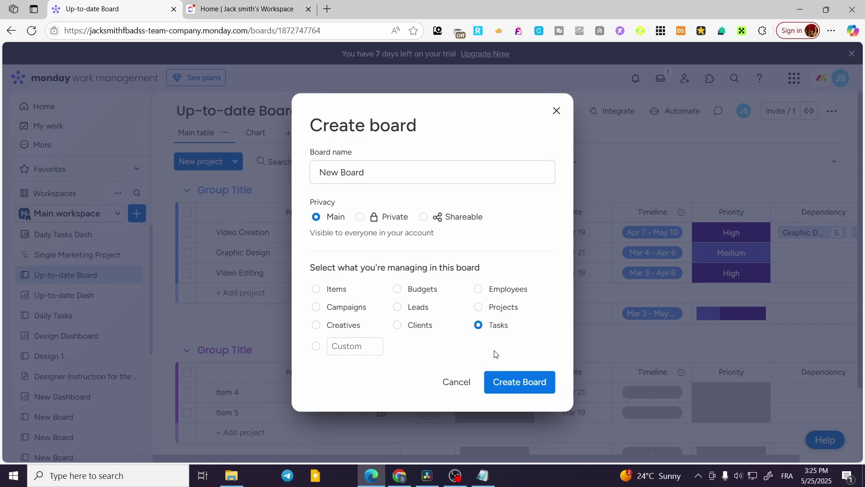
pyautogui.click(531, 392)
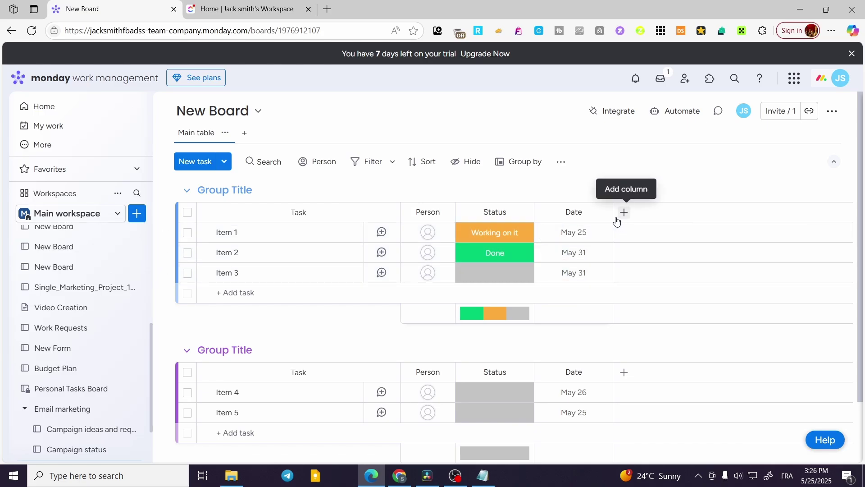
# Look at the person assignment options for Item 1 and dismiss them.
pyautogui.click(430, 232)
pyautogui.click(468, 187)
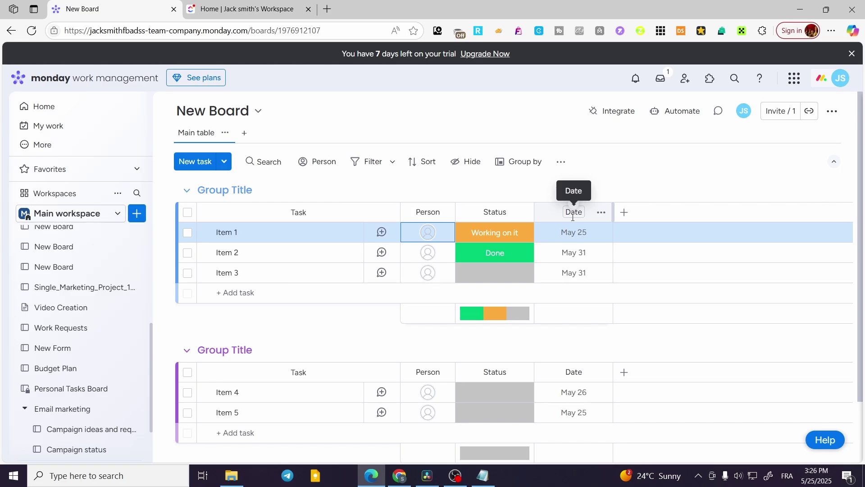
# Add a Numbers column after the Date column and open Item 1's Numbers cell for editing.
pyautogui.click(624, 213)
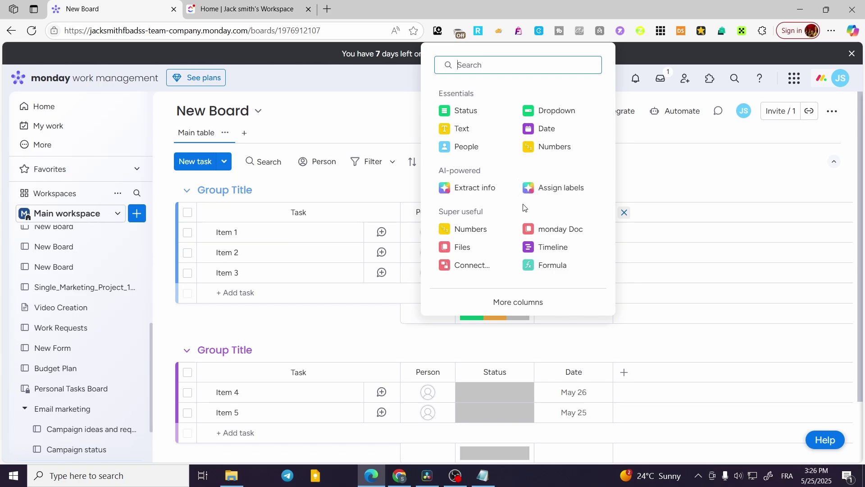
pyautogui.click(469, 229)
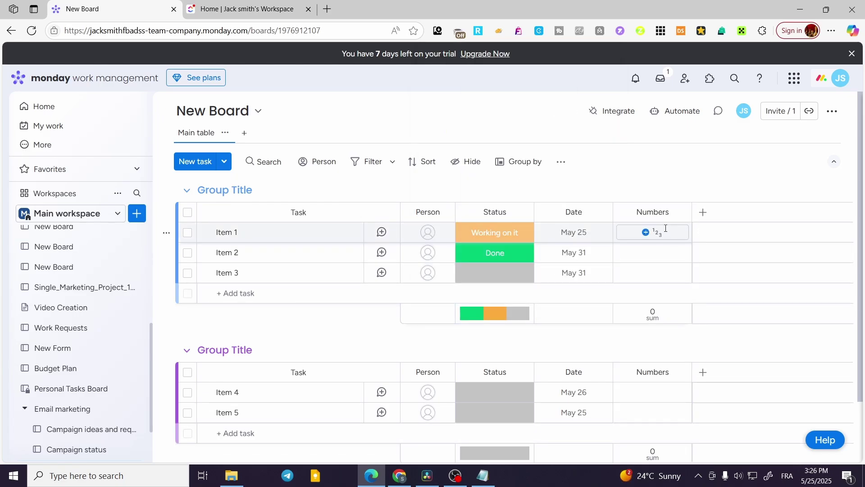
pyautogui.click(658, 232)
pyautogui.click(683, 266)
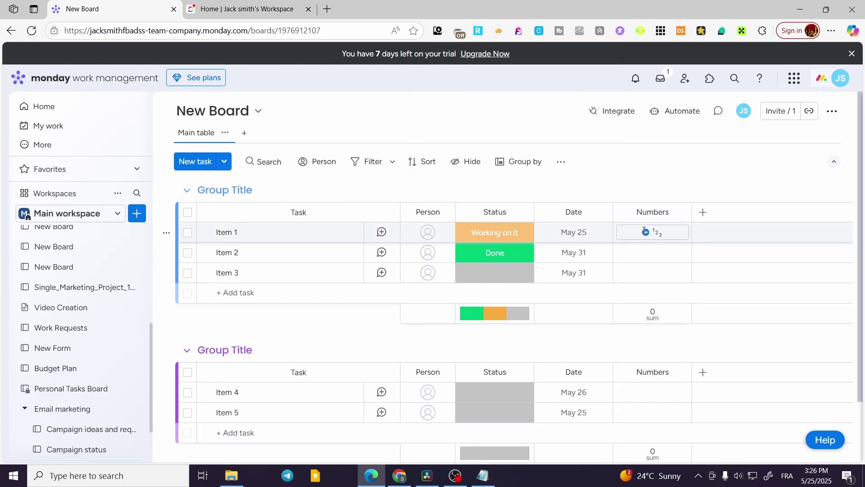
pyautogui.click(646, 231)
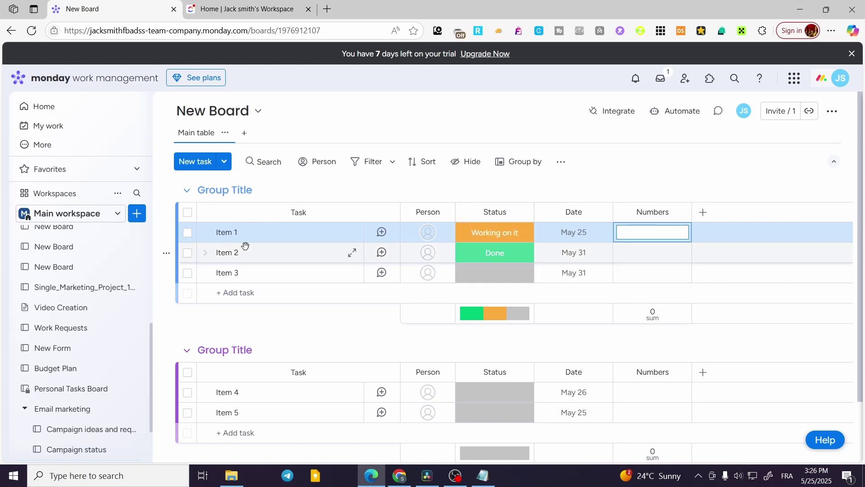
# Rename the board's first group, containing Items 1 to 3, as Group A.
pyautogui.click(257, 189)
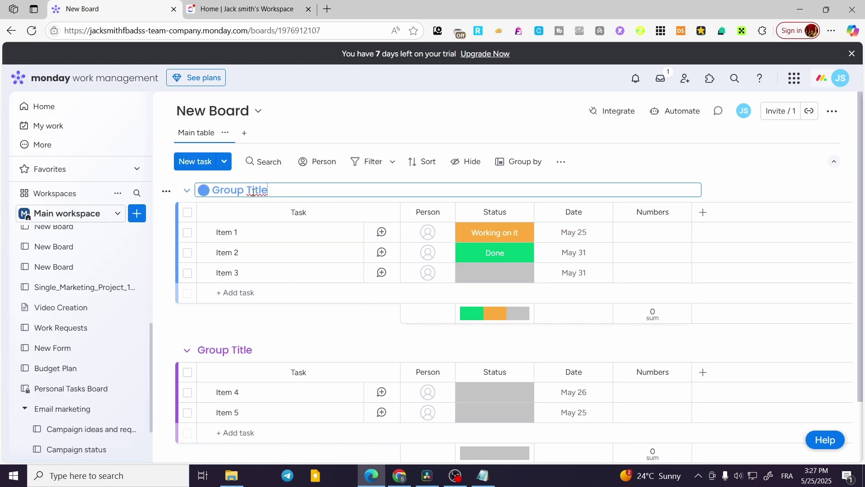
pyautogui.moveTo(269, 190); pyautogui.dragTo(246, 190)
pyautogui.write('A')
pyautogui.press('Return')
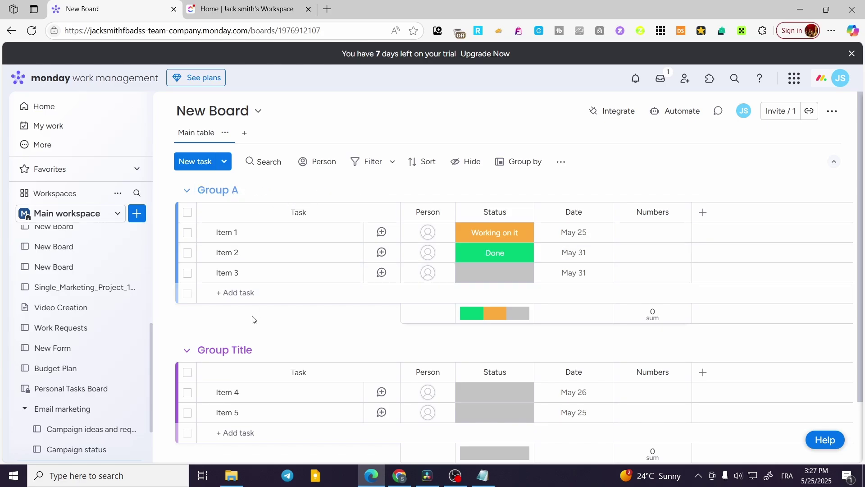
# Rename the board's second group, containing Items 4 and 5, as Group B.
pyautogui.click(255, 350)
pyautogui.moveTo(269, 350); pyautogui.dragTo(248, 351)
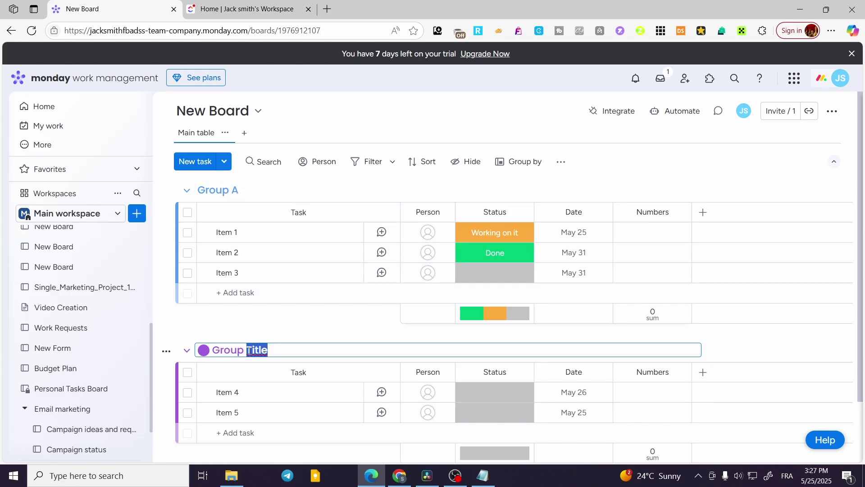
pyautogui.write('B')
pyautogui.press('Return')
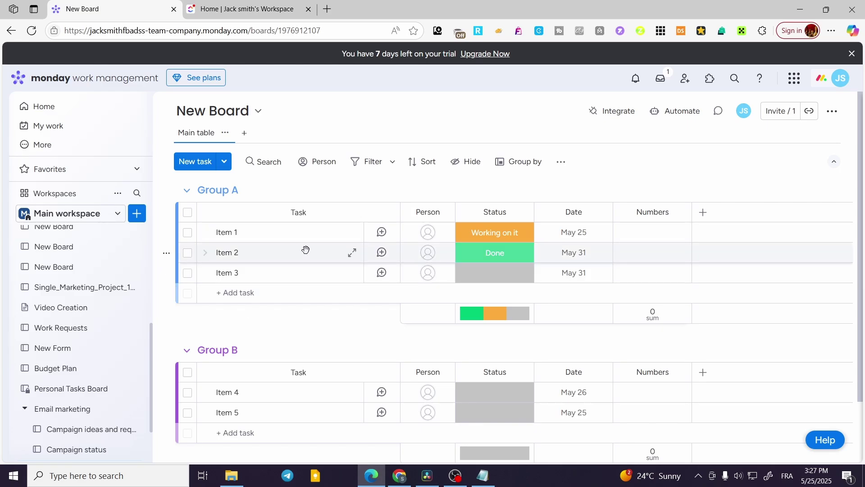
pyautogui.scroll(-2, 261, 194)
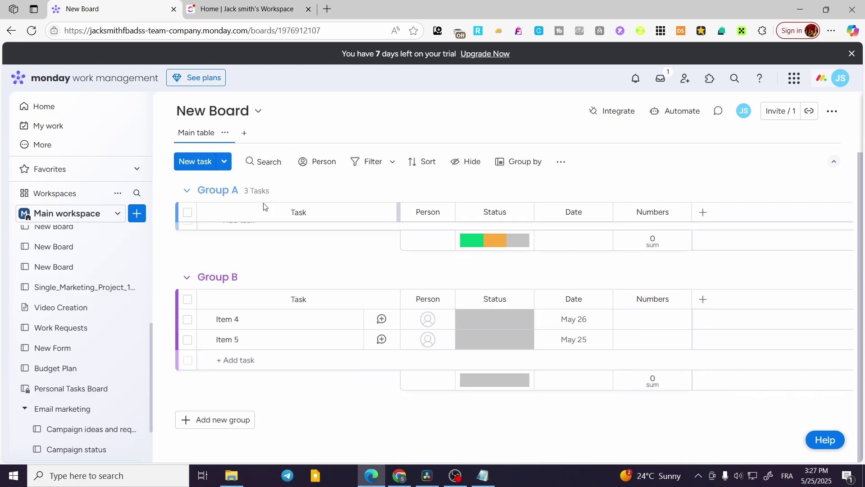
pyautogui.scroll(2, 266, 209)
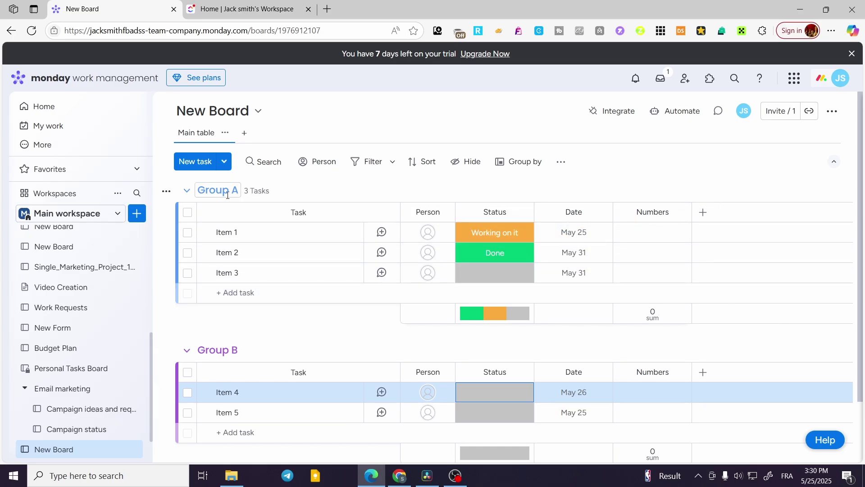
# Rename the open New Board in the Main workspace as Task Management.
pyautogui.scroll(-2, 91, 428)
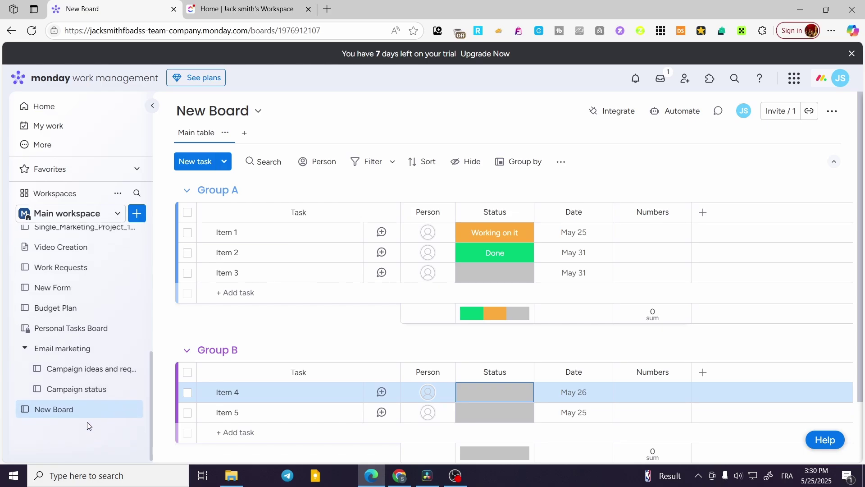
pyautogui.click(132, 409)
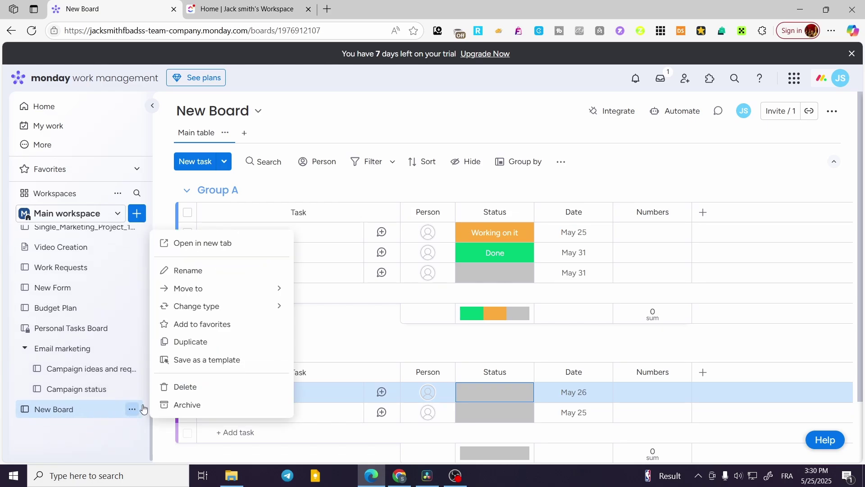
pyautogui.click(207, 271)
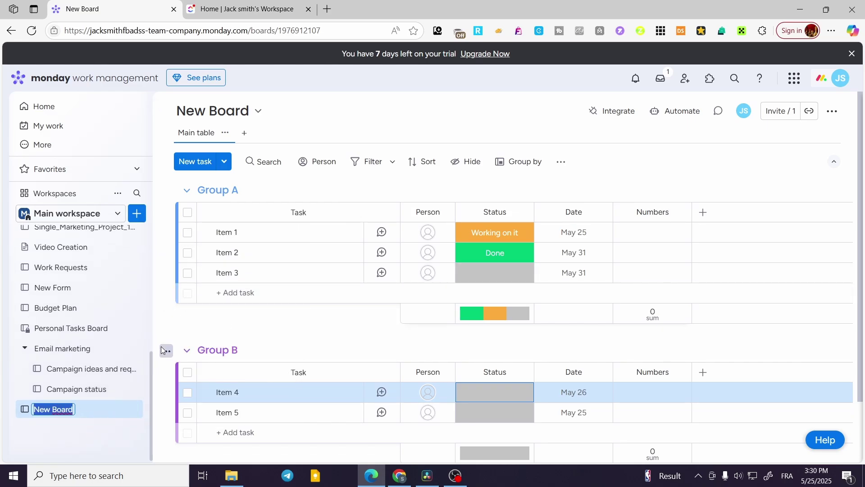
pyautogui.write('Taa')
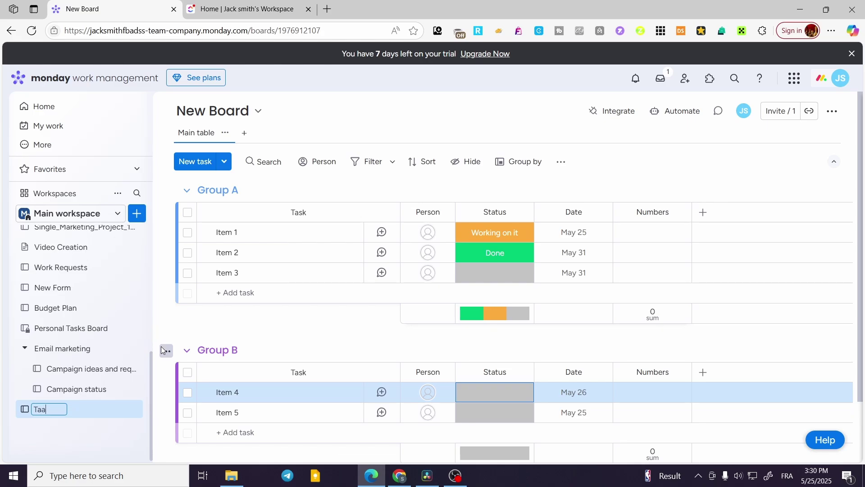
pyautogui.press('BackSpace')
pyautogui.write('sk Management')
pyautogui.click(84, 446)
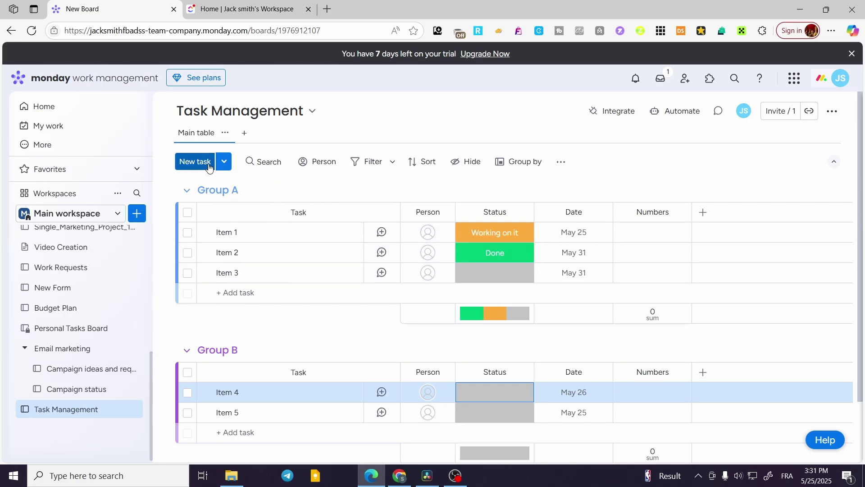
# Add a new task to Group A, look at its status options and dismiss them without choosing one.
pyautogui.click(195, 161)
pyautogui.scroll(-1, 269, 376)
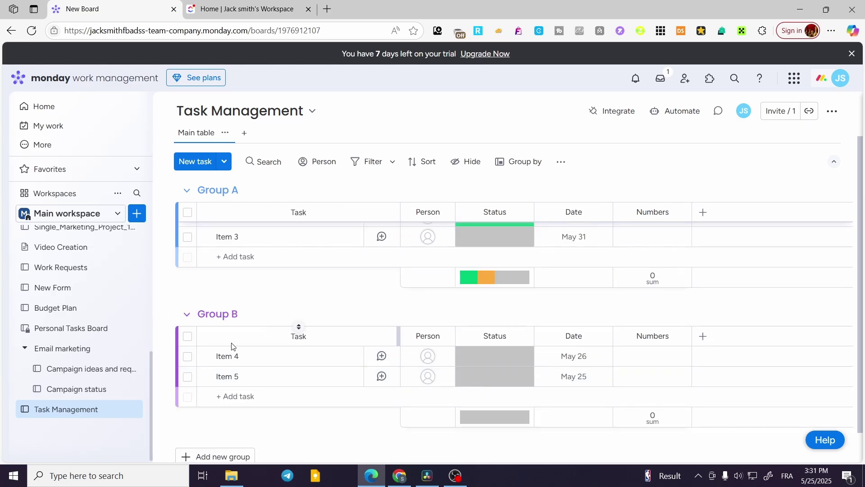
pyautogui.scroll(1, 263, 305)
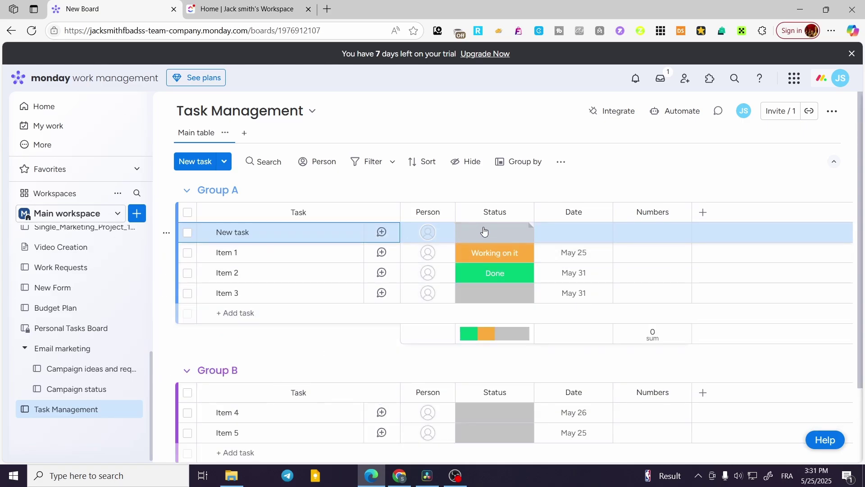
pyautogui.click(472, 234)
pyautogui.click(518, 190)
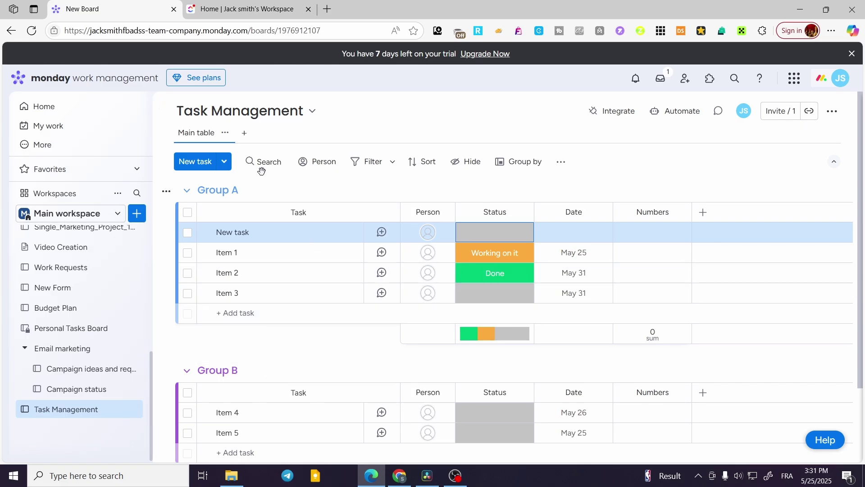
# Create a dashboard named Task management Dash in the Main workspace with Main privacy.
pyautogui.click(143, 216)
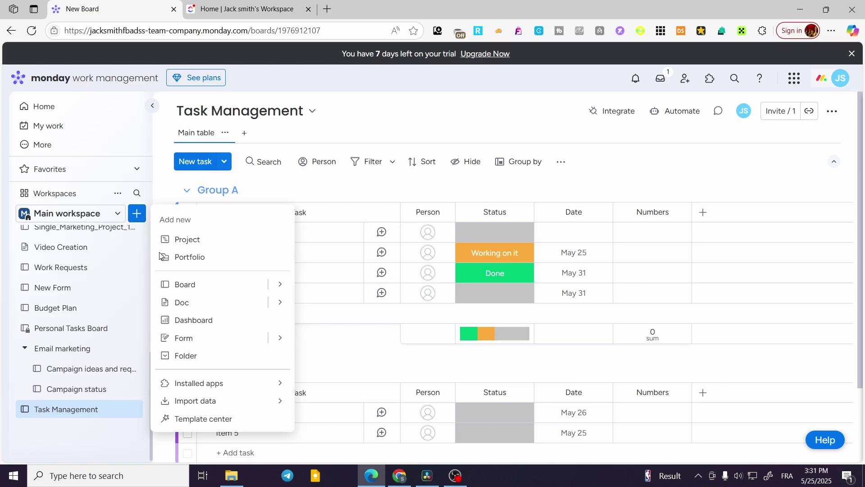
pyautogui.click(194, 321)
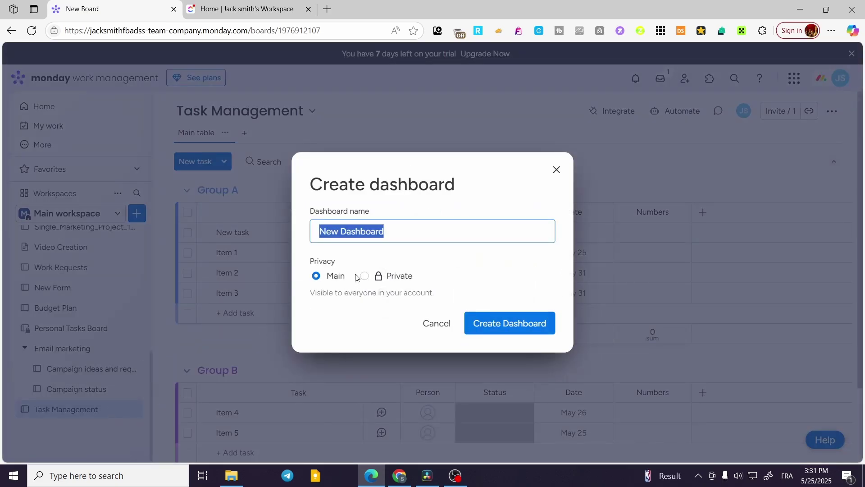
pyautogui.write('Task management Dash')
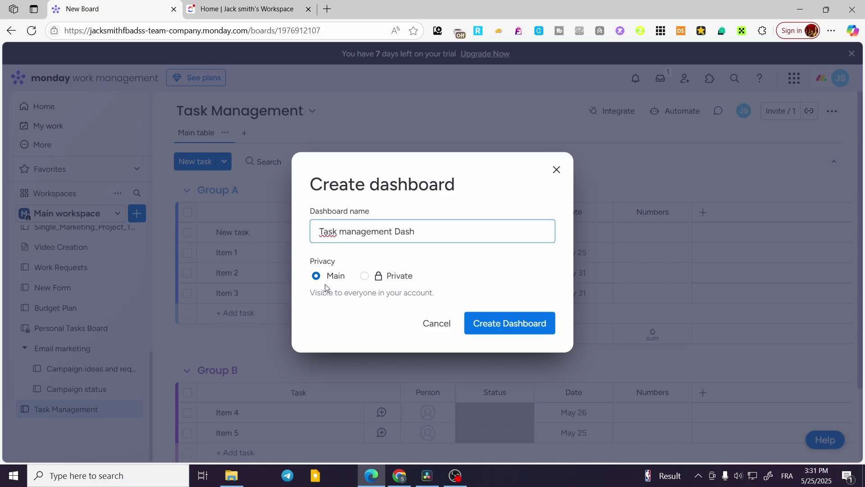
pyautogui.click(536, 330)
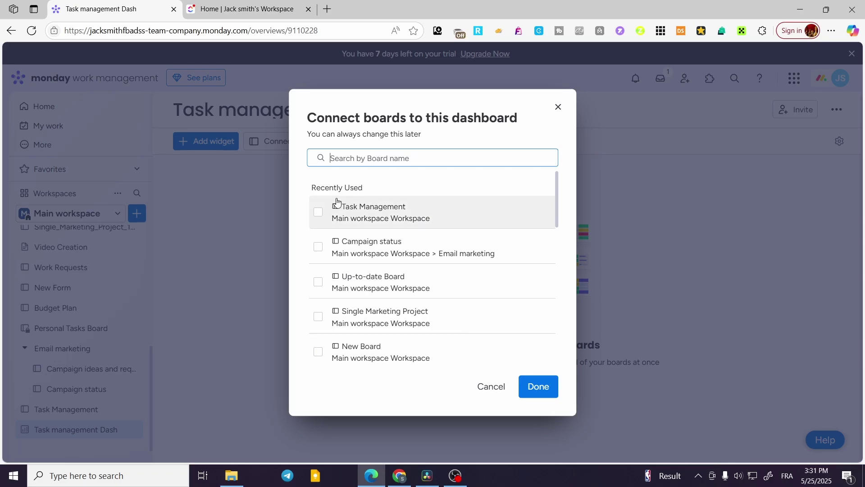
# Connect the Task Management board to the new dashboard, and review the dashboard's board connections.
pyautogui.click(319, 212)
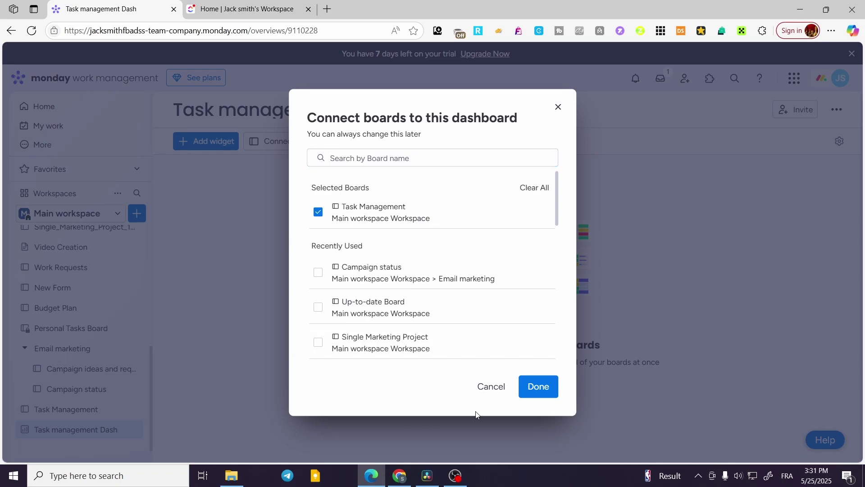
pyautogui.click(538, 390)
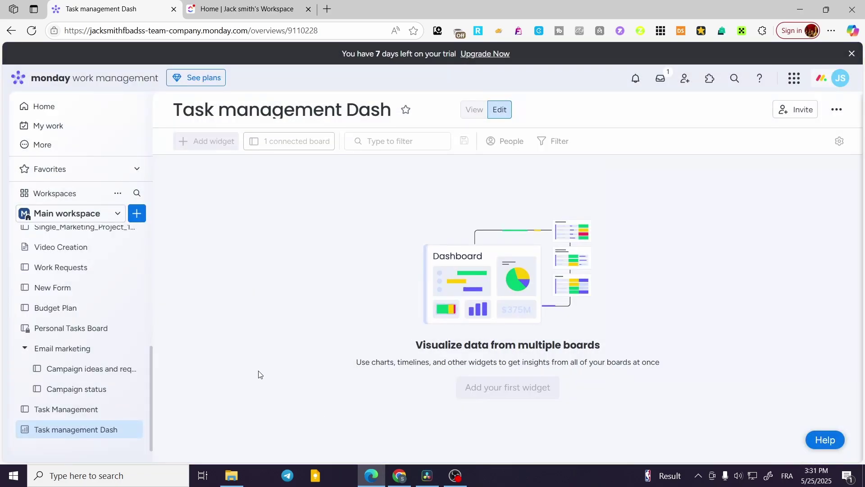
pyautogui.click(296, 145)
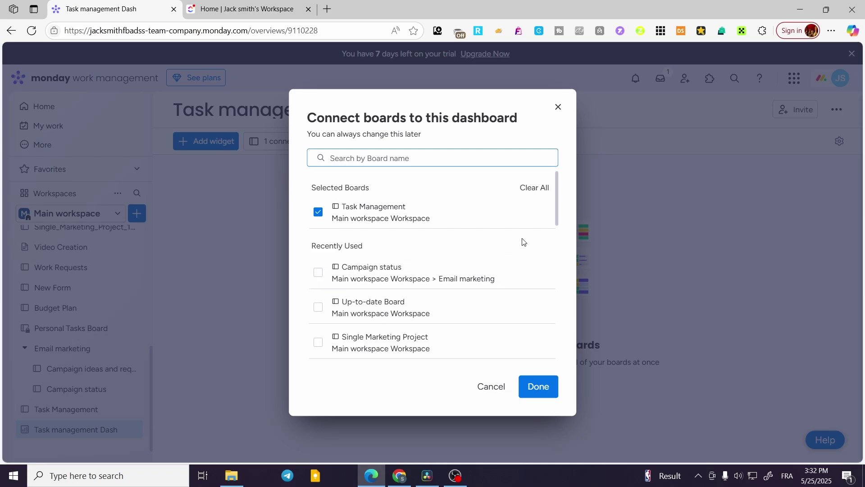
pyautogui.click(559, 107)
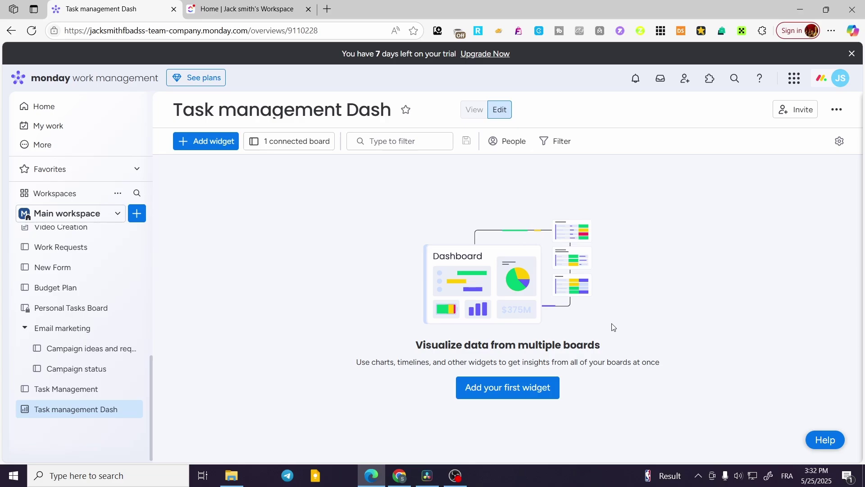
# Browse the Widgets Center, add the Board Updates widget to the dashboard and make the widget narrower.
pyautogui.click(480, 395)
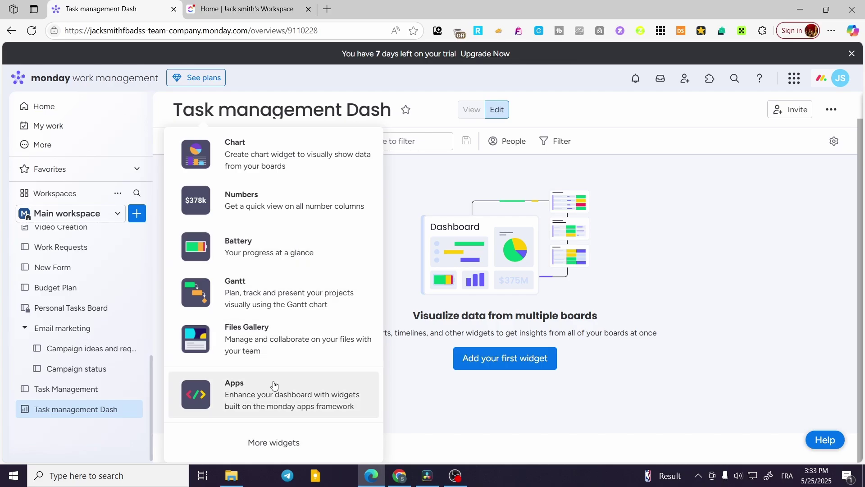
pyautogui.click(283, 444)
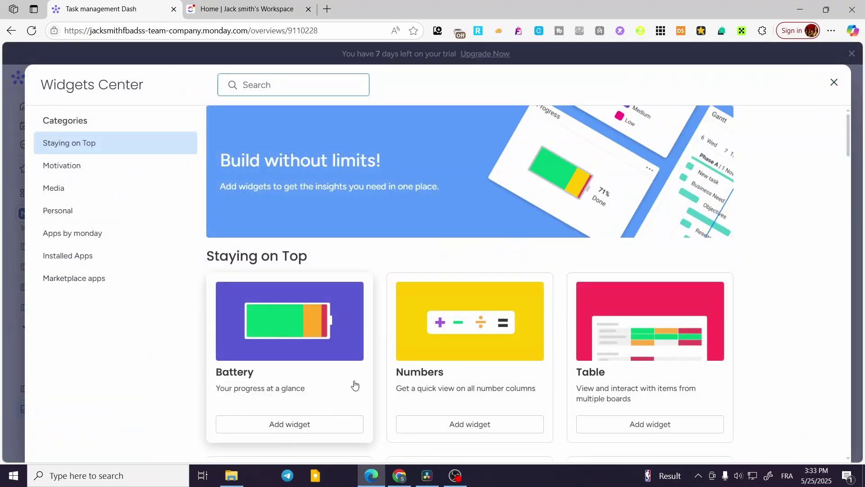
pyautogui.scroll(-10, 562, 285)
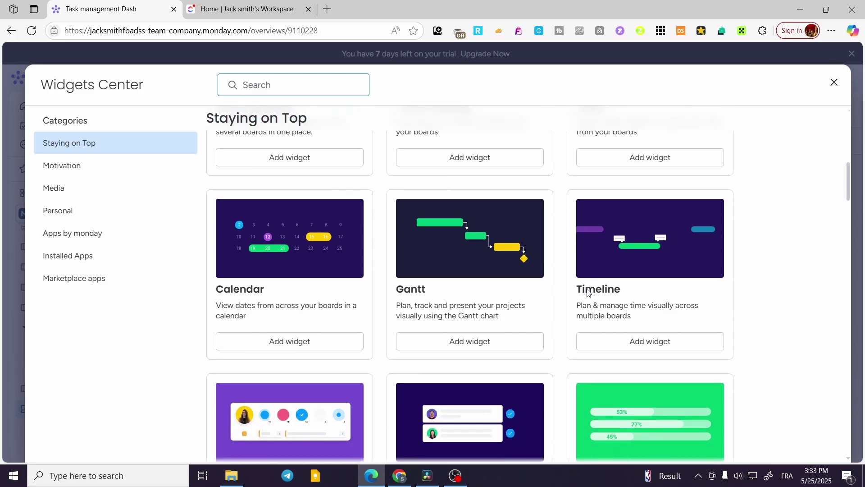
pyautogui.scroll(4, 750, 293)
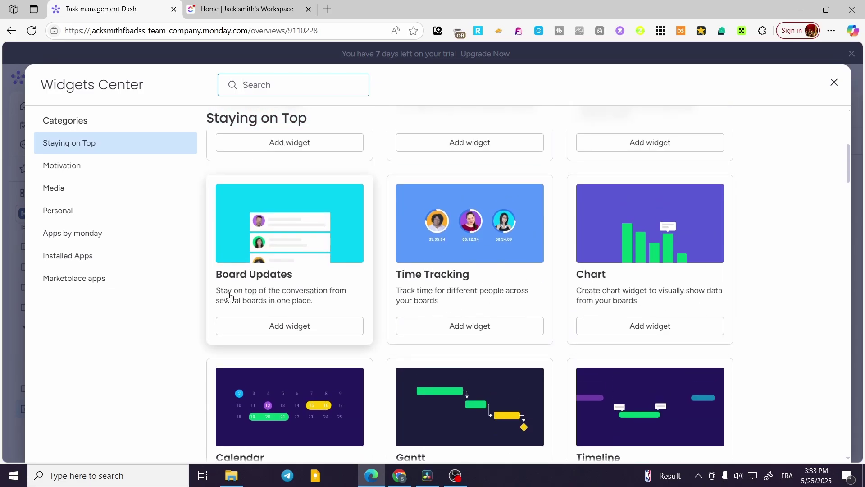
pyautogui.scroll(-4, 229, 296)
pyautogui.scroll(5, 235, 297)
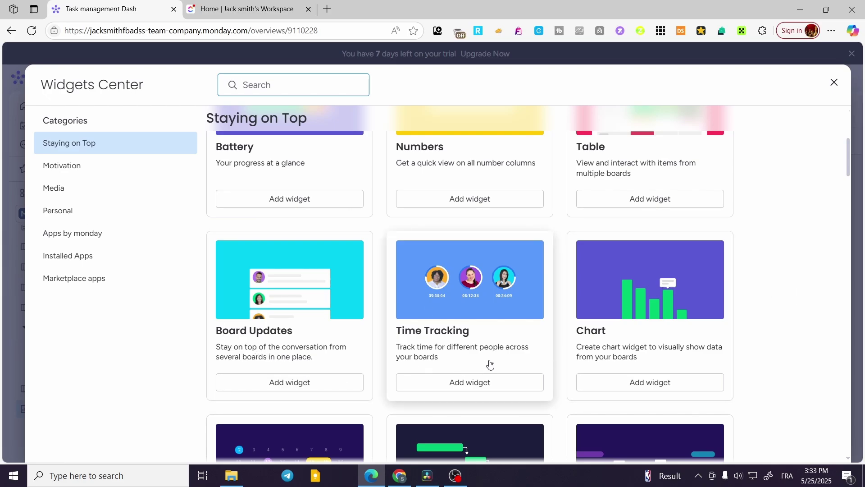
pyautogui.click(293, 384)
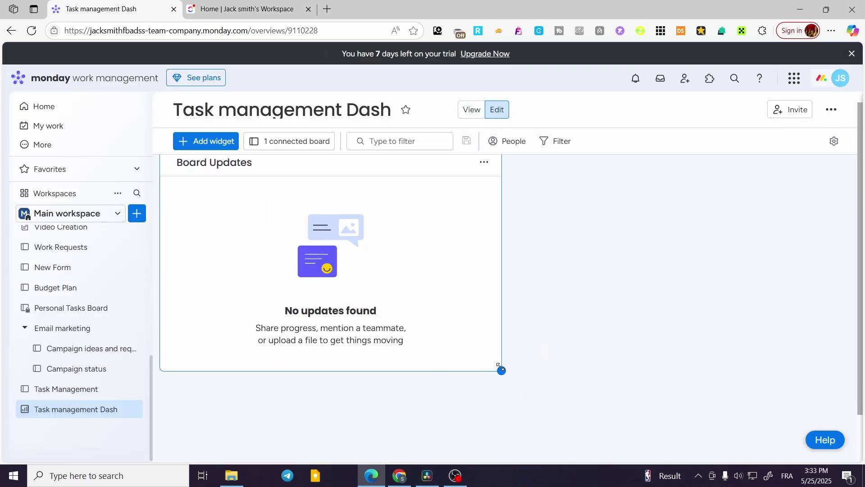
pyautogui.moveTo(501, 371); pyautogui.dragTo(439, 377)
# Add a Chart widget to the dashboard next to the Board Updates widget.
pyautogui.click(212, 142)
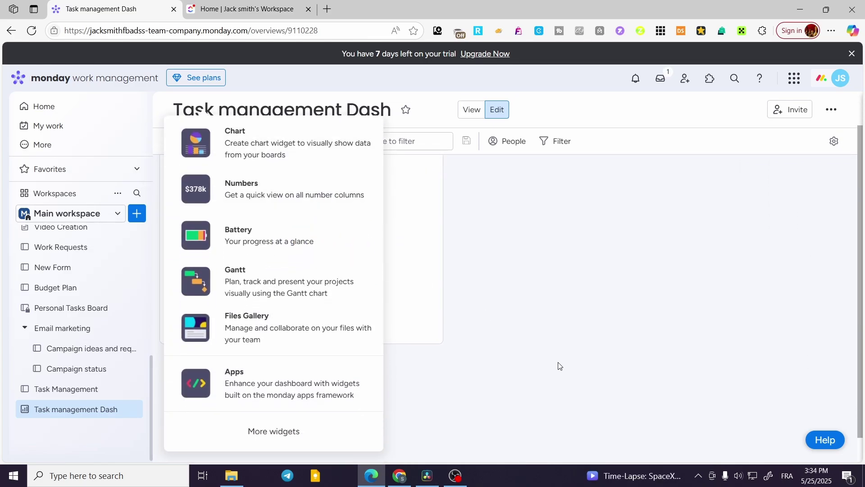
pyautogui.click(283, 141)
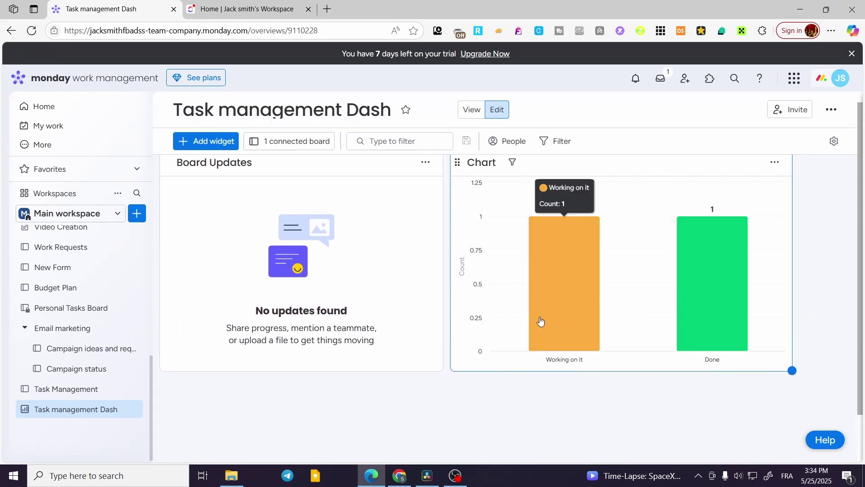
pyautogui.scroll(1, 488, 212)
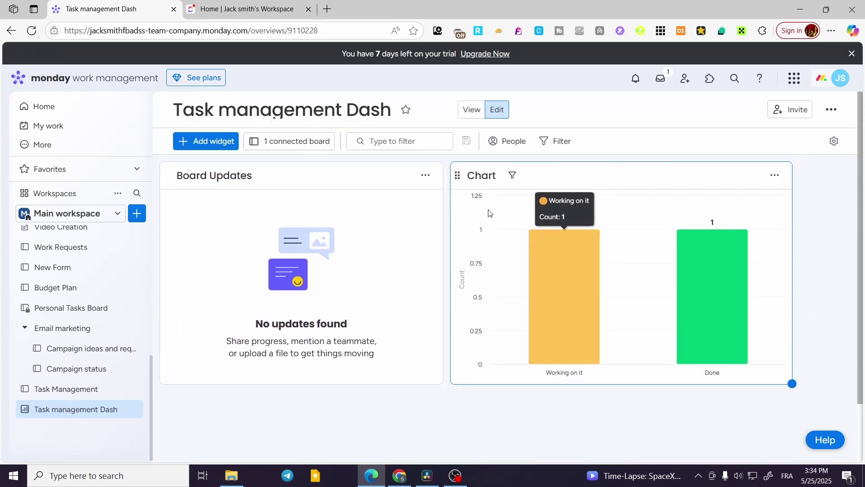
# Open the Chart widget in full view, review its advanced filter columns without applying a filter, and return to the dashboard.
pyautogui.click(563, 274)
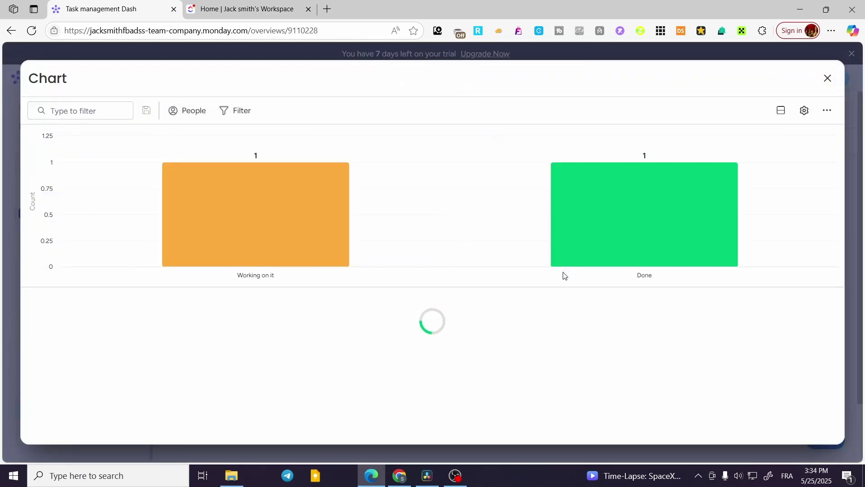
pyautogui.click(234, 111)
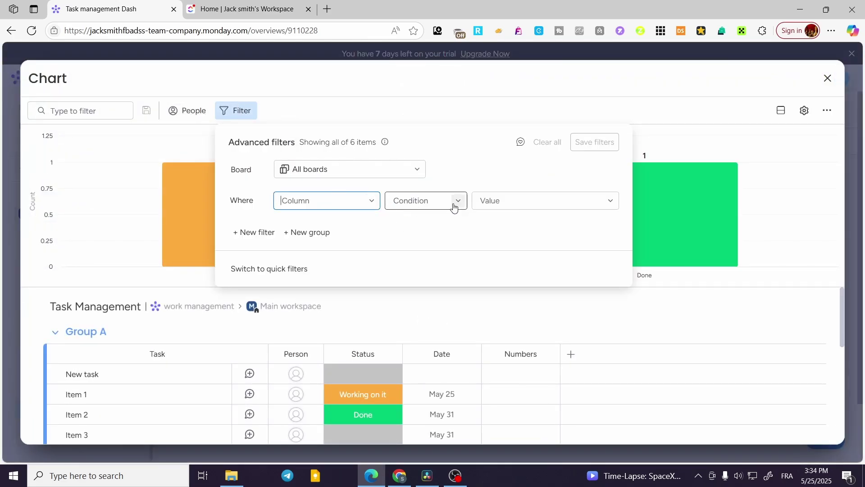
pyautogui.click(345, 203)
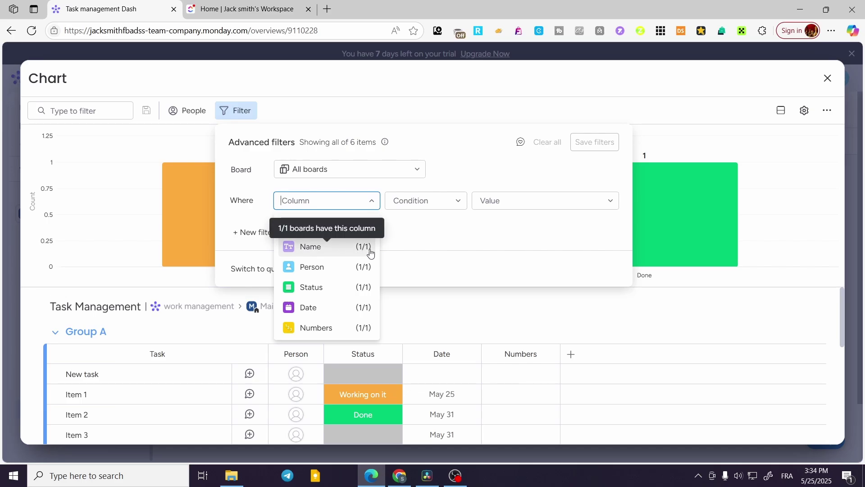
pyautogui.click(574, 235)
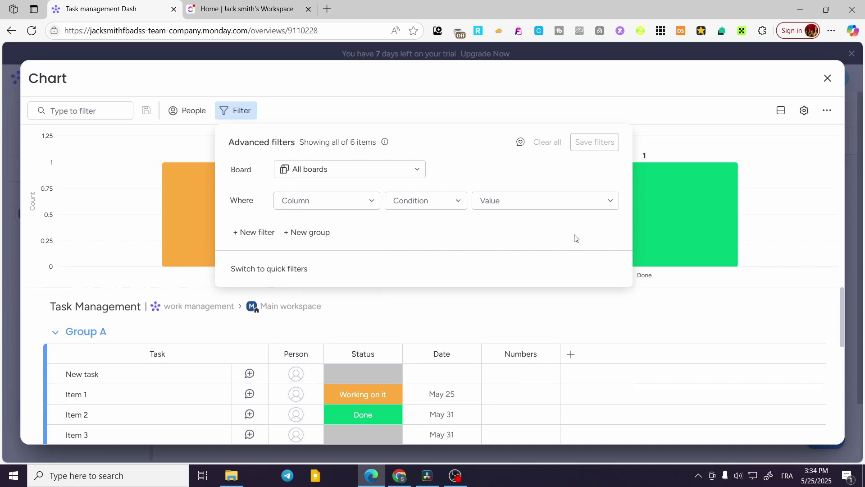
pyautogui.click(829, 78)
# Review the Chart widget's settings, including the chart types and customization options, and return to the dashboard.
pyautogui.click(774, 176)
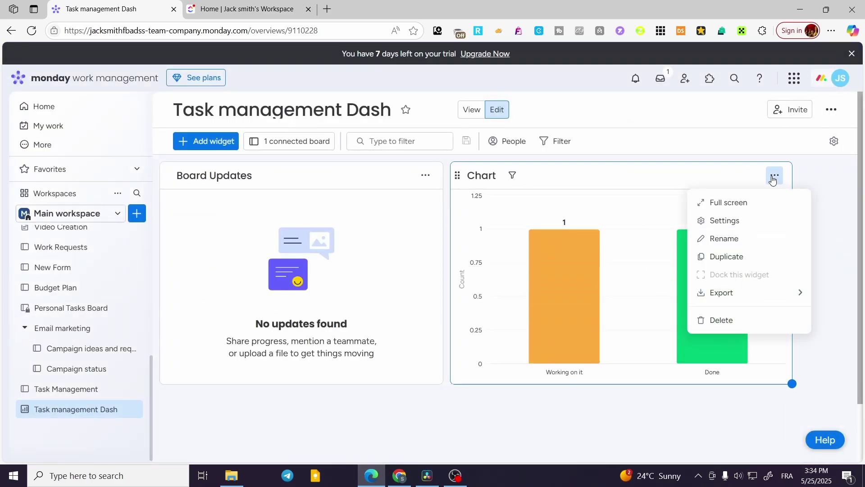
pyautogui.click(758, 220)
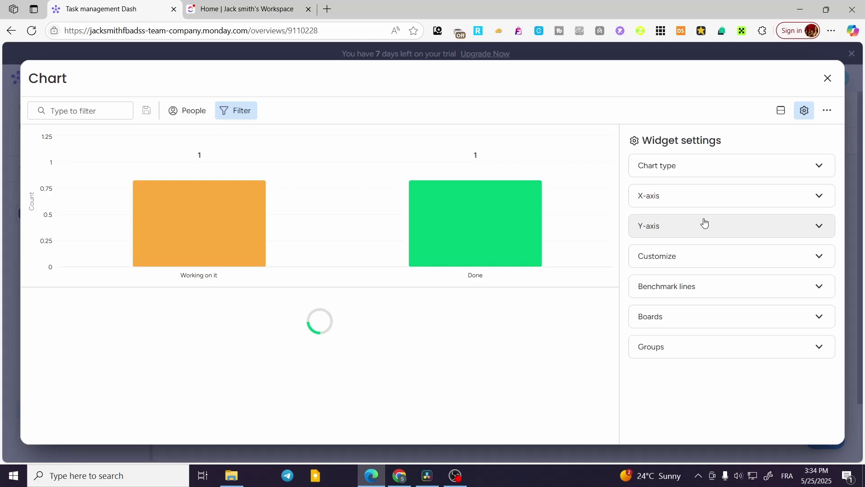
pyautogui.click(750, 175)
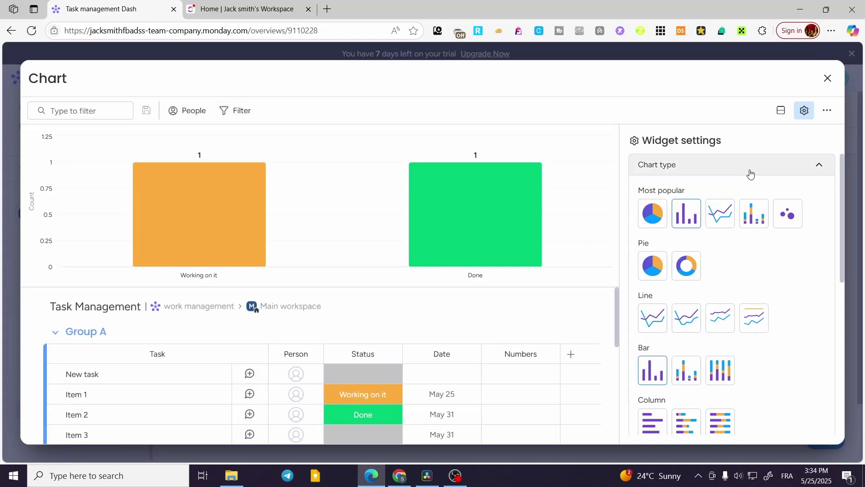
pyautogui.click(751, 175)
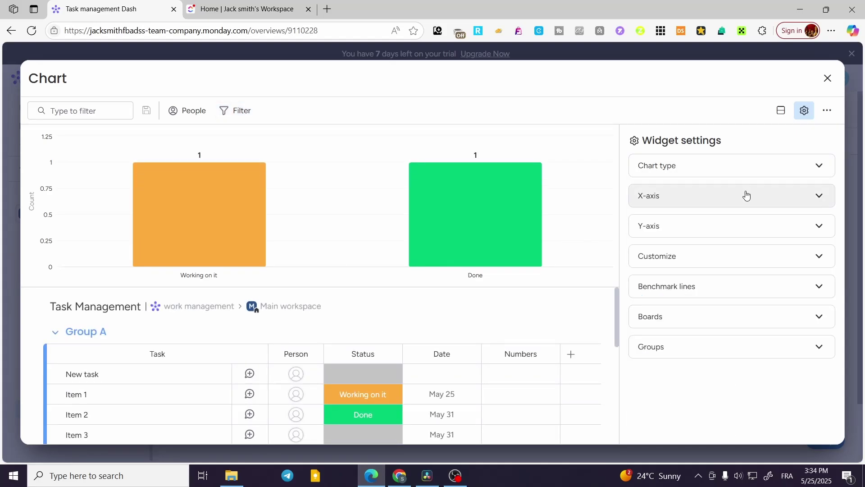
pyautogui.click(733, 259)
pyautogui.scroll(-3, 734, 263)
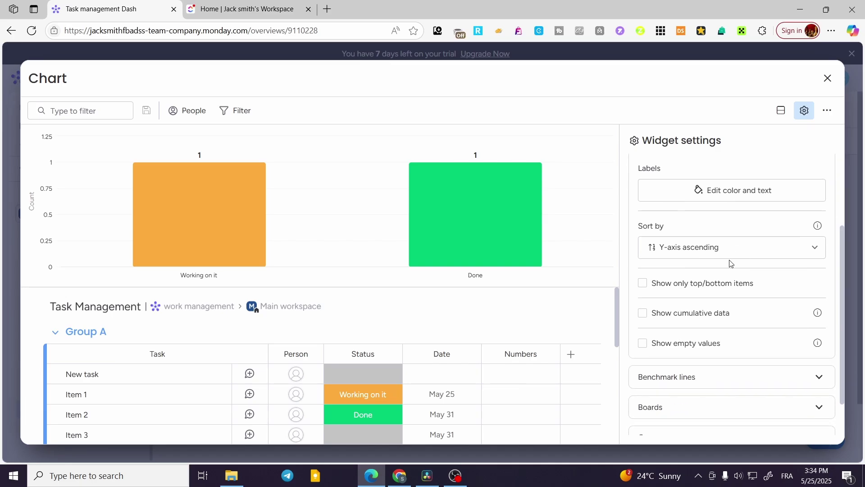
pyautogui.scroll(-1, 666, 334)
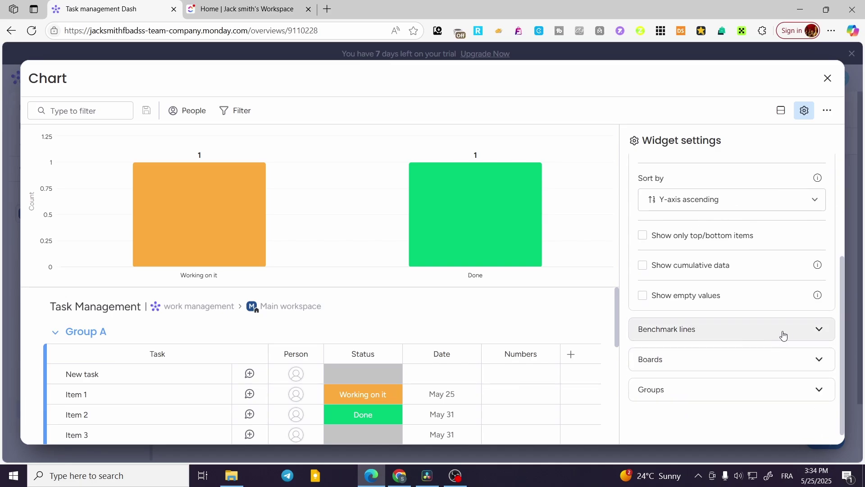
pyautogui.click(828, 78)
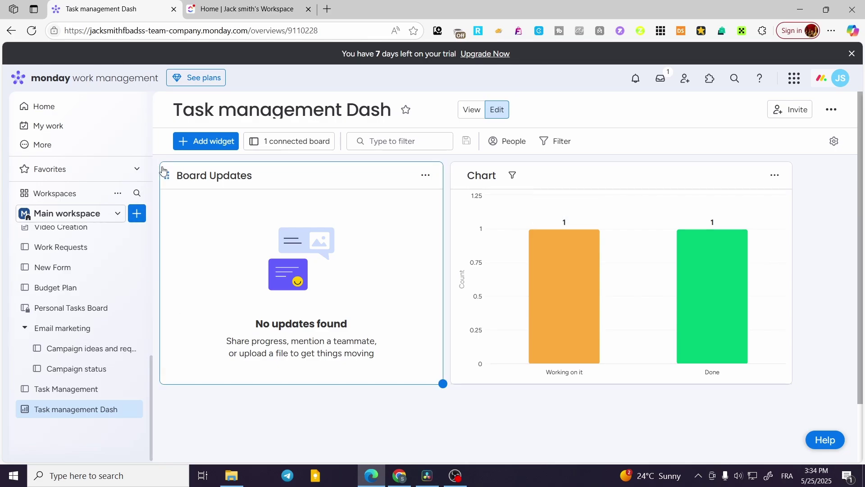
# Add a Battery widget to the dashboard and widen it to span the full dashboard width.
pyautogui.click(206, 142)
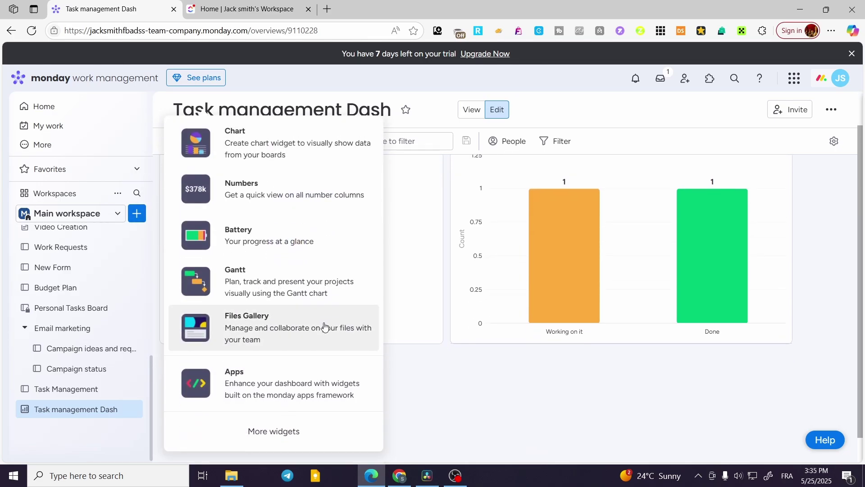
pyautogui.click(432, 407)
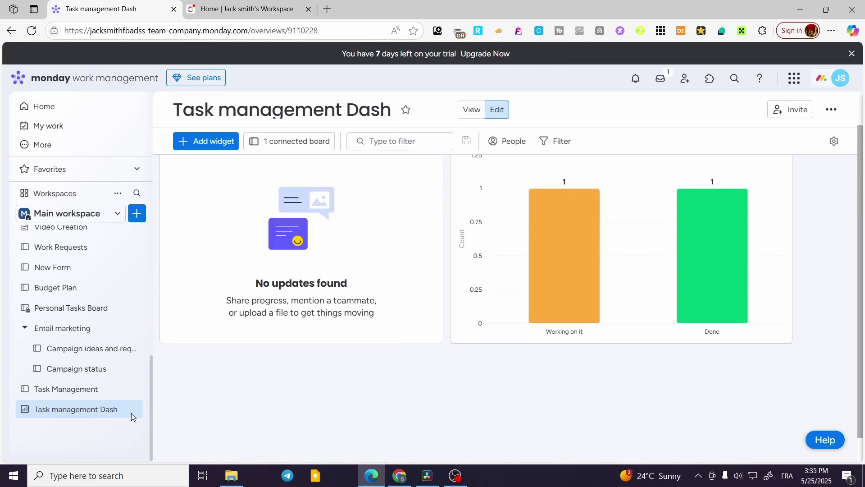
pyautogui.scroll(-1, 360, 343)
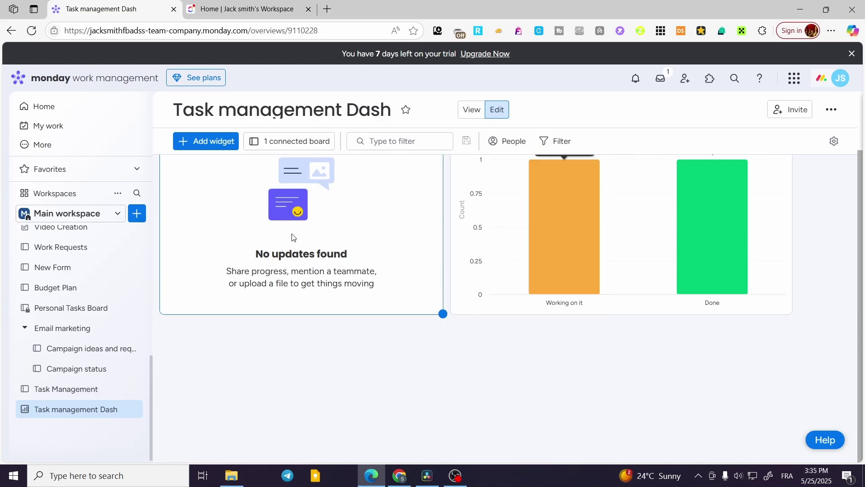
pyautogui.click(217, 143)
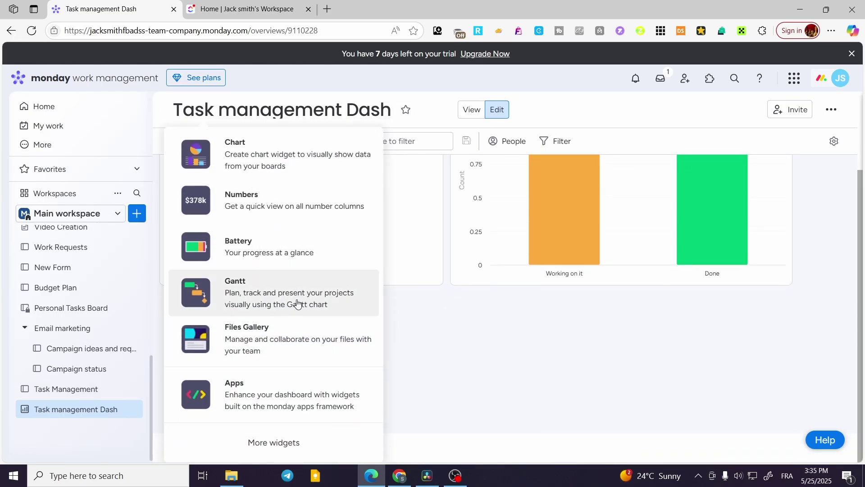
pyautogui.click(289, 245)
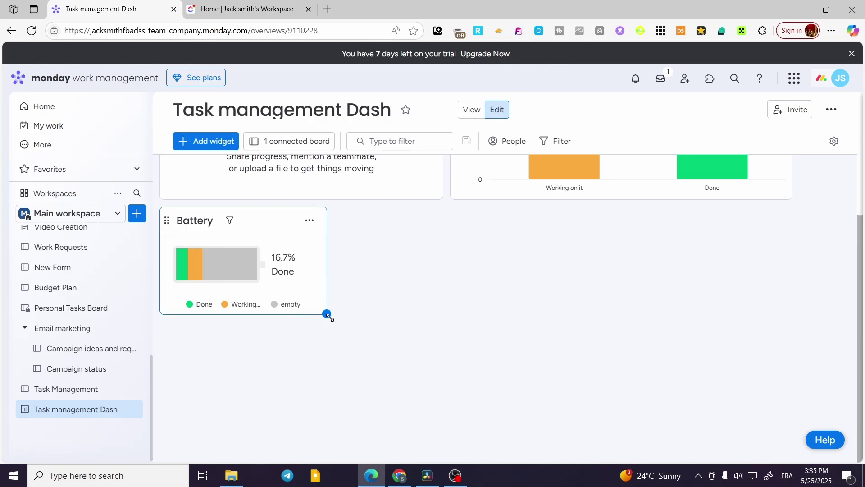
pyautogui.moveTo(327, 314); pyautogui.dragTo(831, 332)
pyautogui.scroll(3, 789, 232)
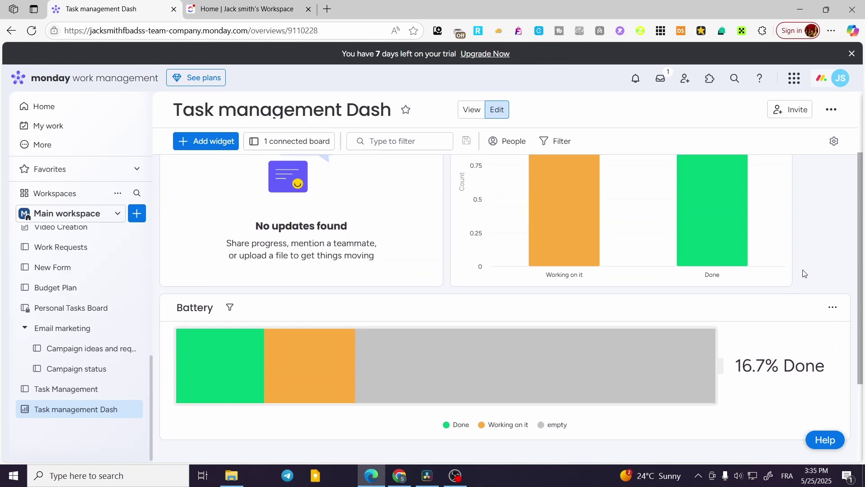
pyautogui.moveTo(792, 285)
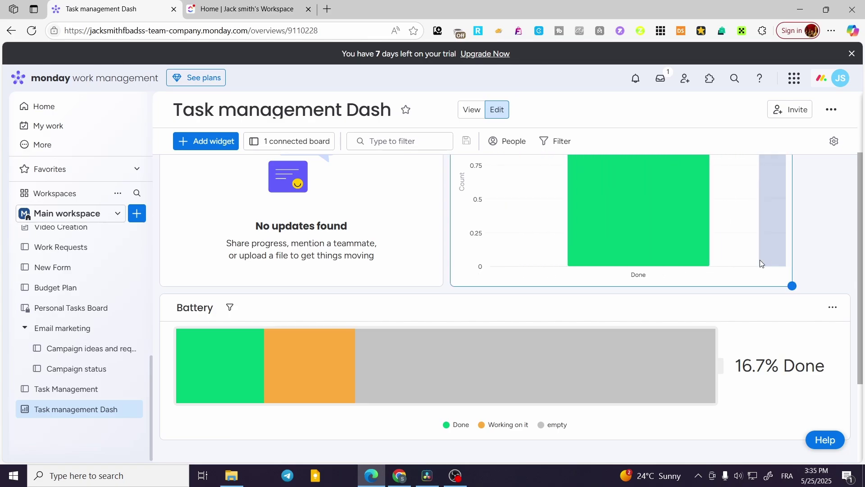
pyautogui.scroll(-1, 367, 367)
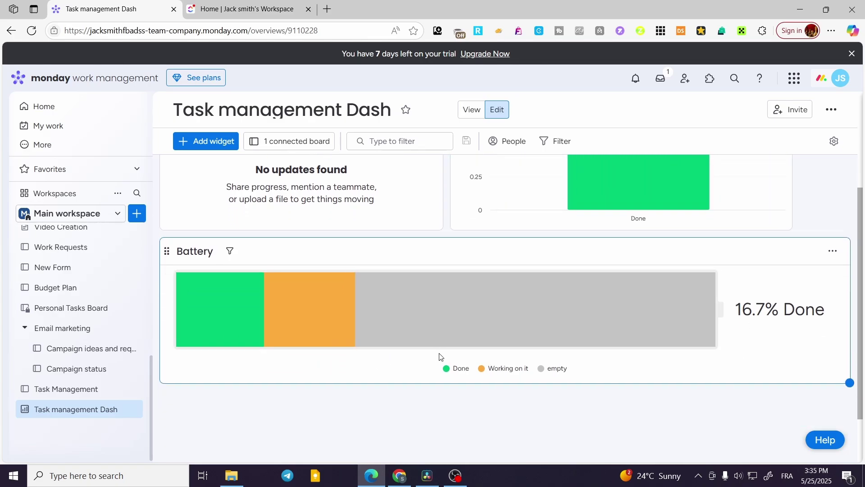
pyautogui.scroll(3, 228, 332)
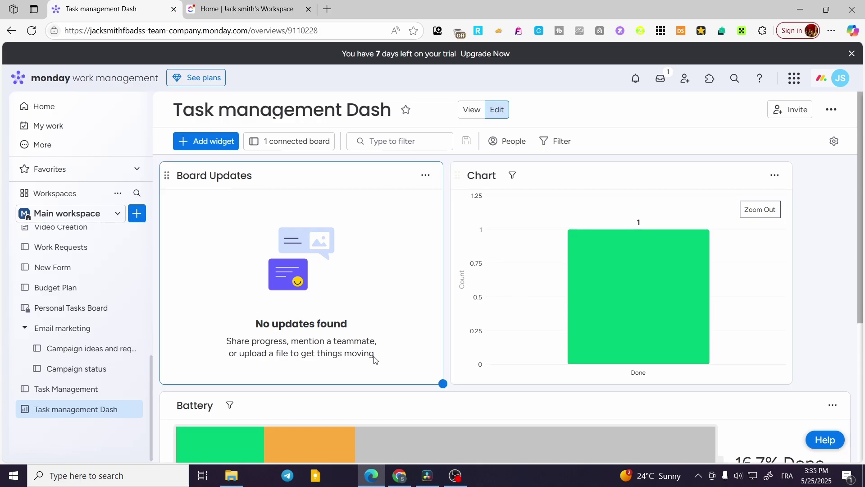
pyautogui.scroll(-2, 373, 357)
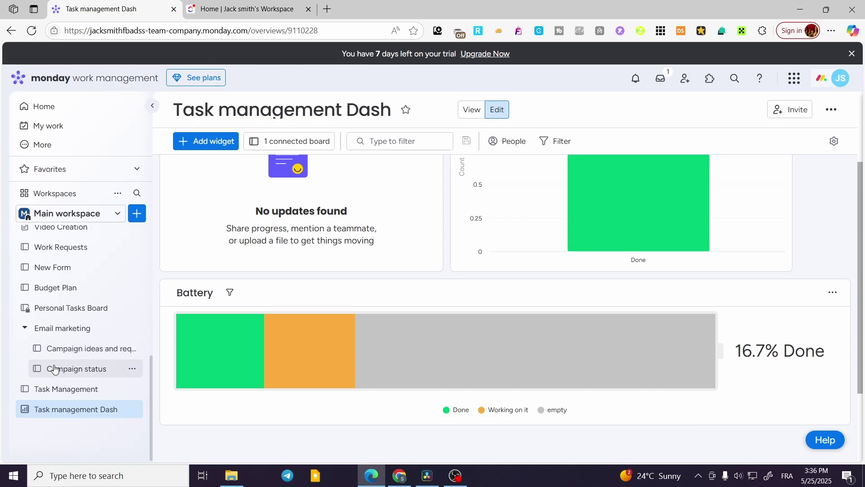
# Create a doc in the Main workspace with the default name New Doc and Main privacy.
pyautogui.click(136, 220)
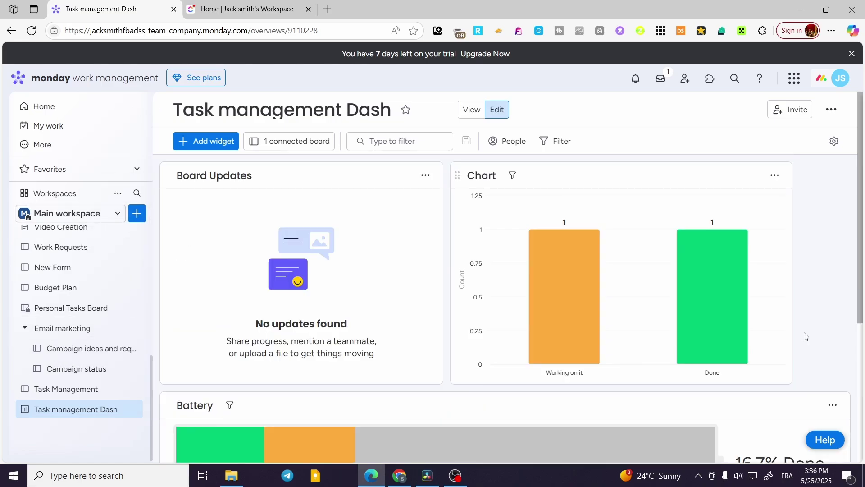
pyautogui.rightClick(137, 214)
pyautogui.click(138, 214)
pyautogui.click(141, 217)
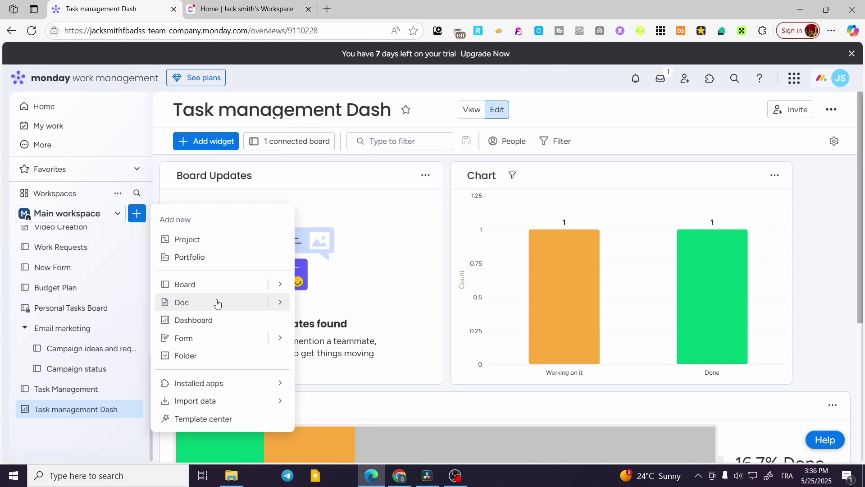
pyautogui.moveTo(286, 304)
pyautogui.click(328, 305)
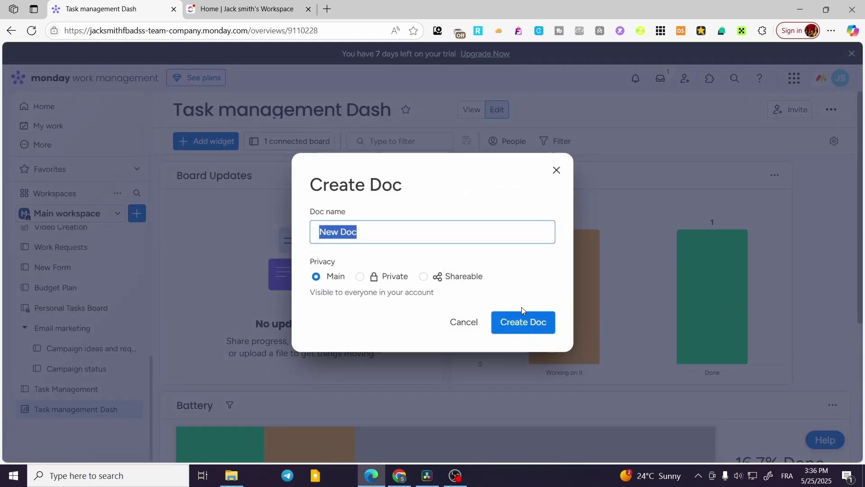
pyautogui.click(524, 321)
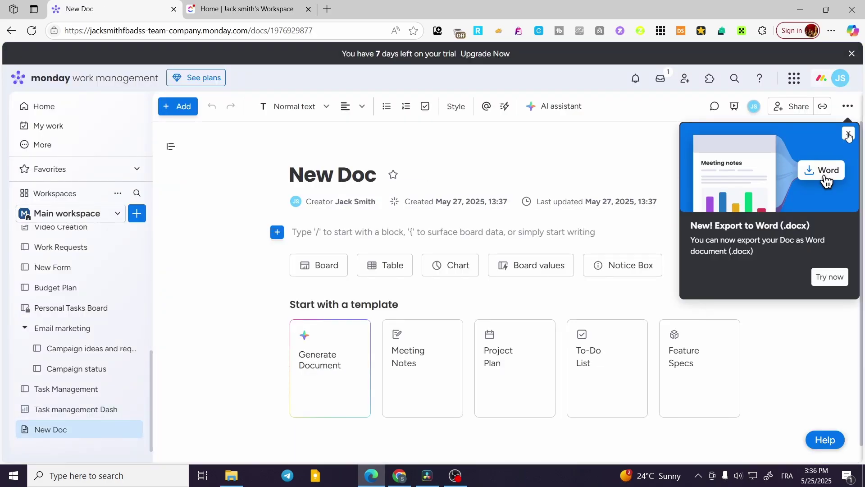
# Dismiss the Export to Word announcement and preview the doc's starter templates, including Feature Specs.
pyautogui.click(849, 133)
pyautogui.moveTo(487, 363)
pyautogui.moveTo(709, 381)
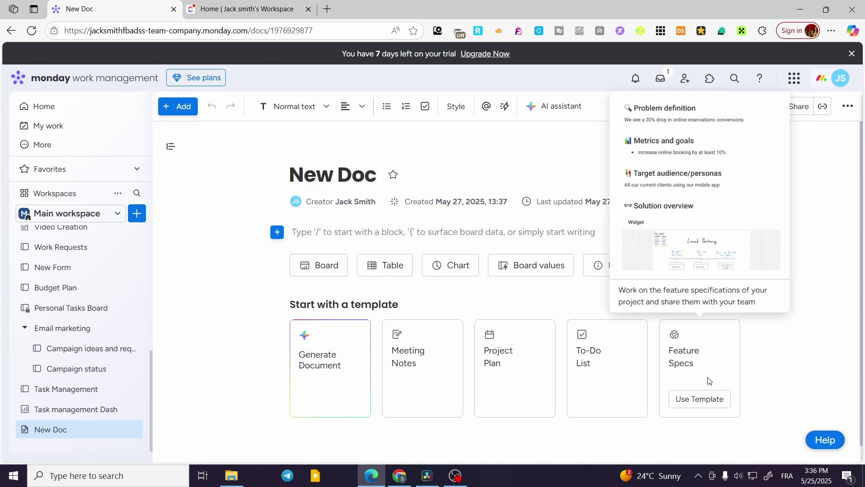